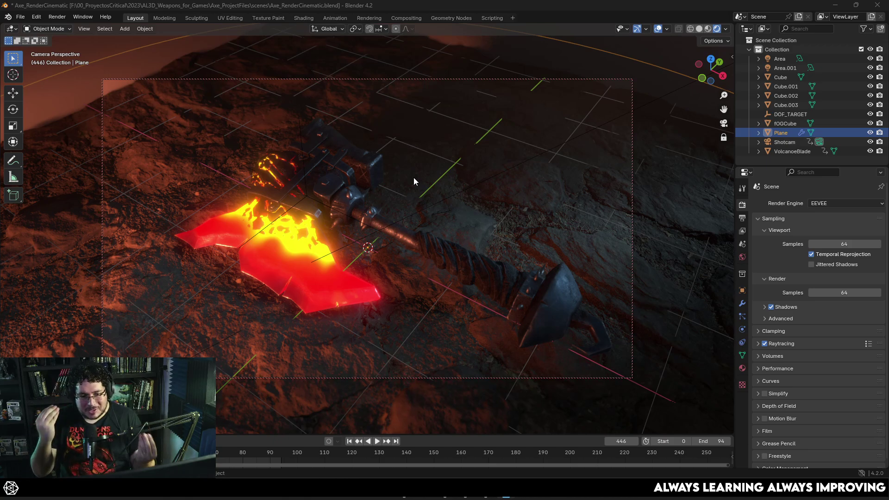
# Step: Leave the camera view via front orthographic and zoom into a close perspective on the axe
pyautogui.moveTo(568, 196); pyautogui.dragTo(543, 204, button='middle')
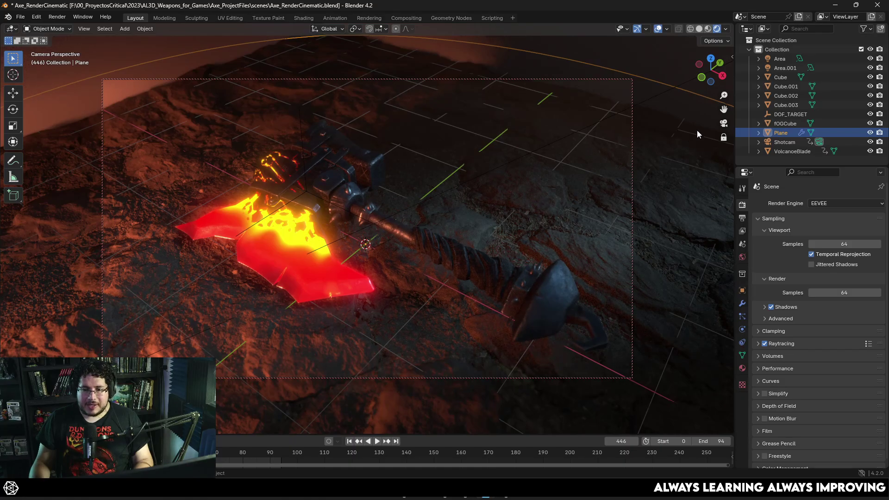
pyautogui.press('KP_1')
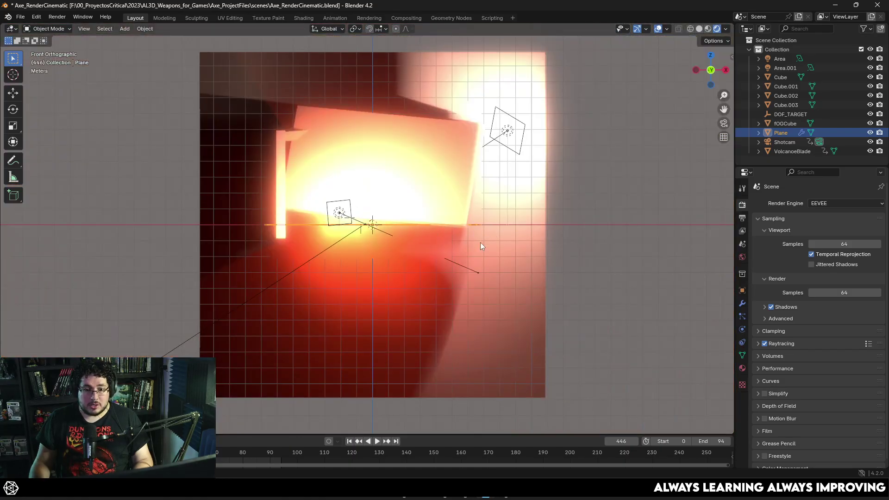
pyautogui.moveTo(476, 243); pyautogui.dragTo(452, 217, button='middle')
pyautogui.scroll(3, 446, 238)
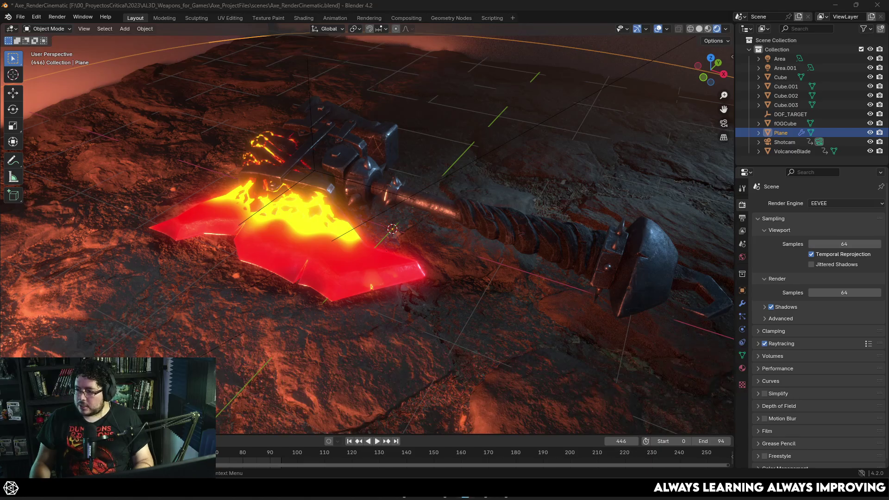
# Step: Review the 4.2 release notes' Sunsational Lighting section in Chrome
pyautogui.hotkey('alt', 'Tab')
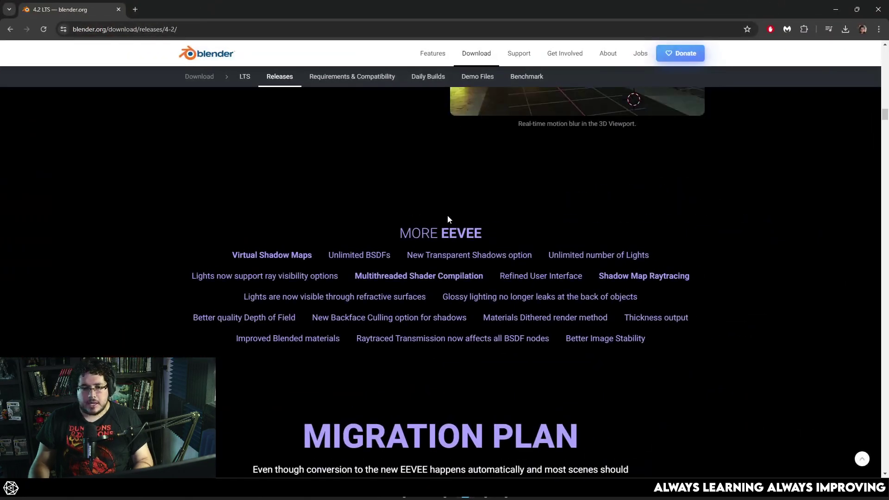
pyautogui.scroll(20, 447, 215)
pyautogui.scroll(15, 774, 258)
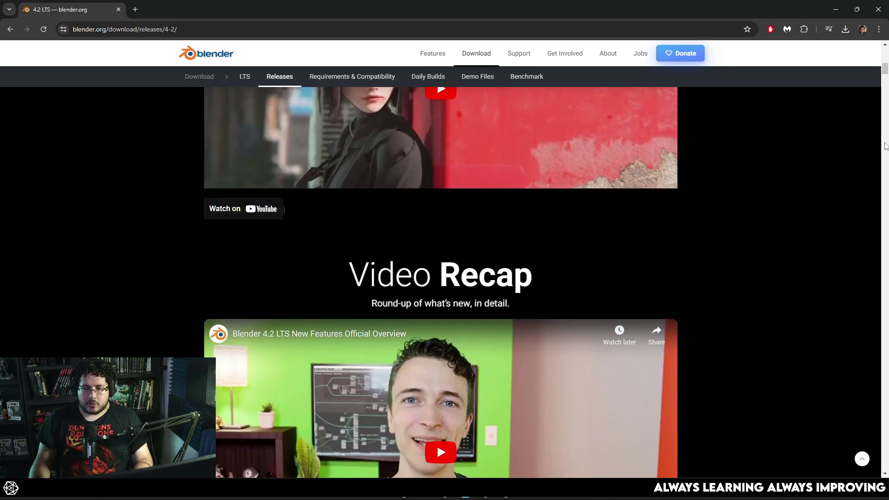
pyautogui.scroll(-3, 573, 238)
pyautogui.scroll(-20, 573, 238)
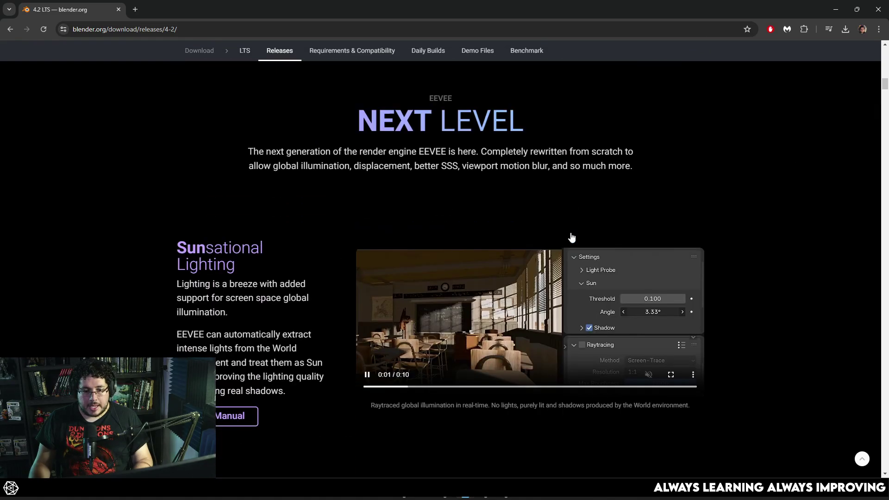
pyautogui.scroll(2, 573, 239)
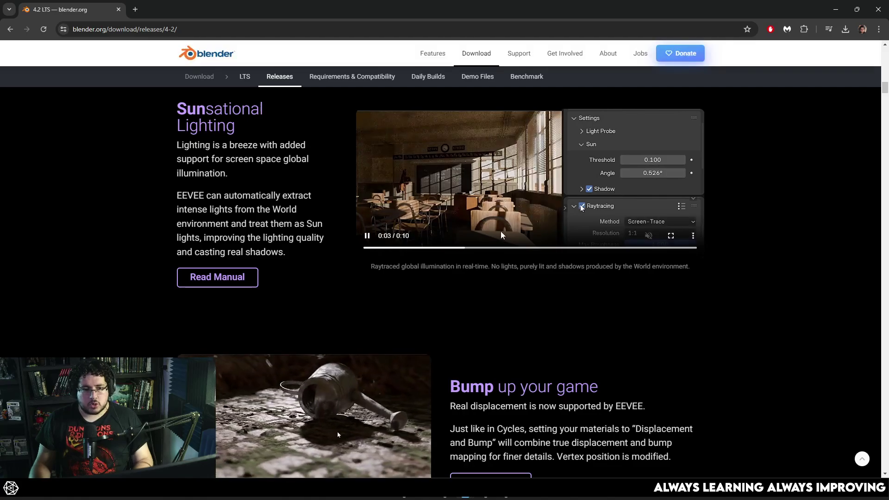
pyautogui.scroll(-2, 637, 301)
pyautogui.scroll(3, 633, 283)
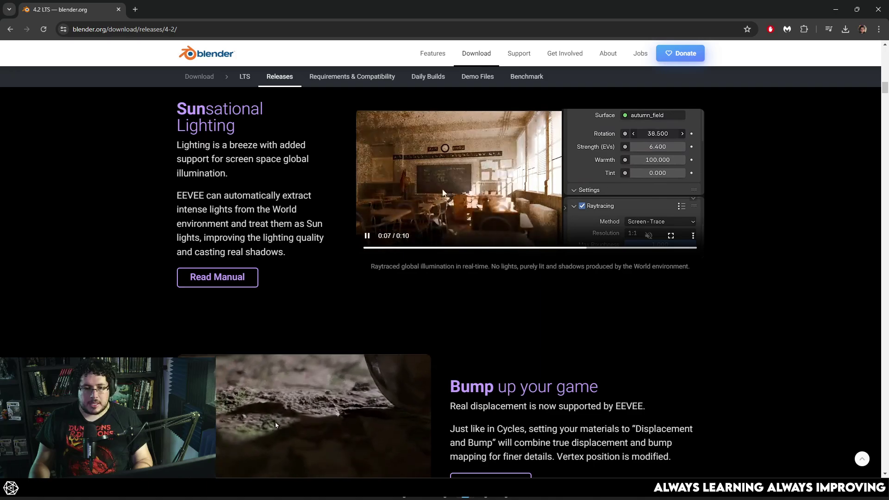
pyautogui.scroll(1, 699, 147)
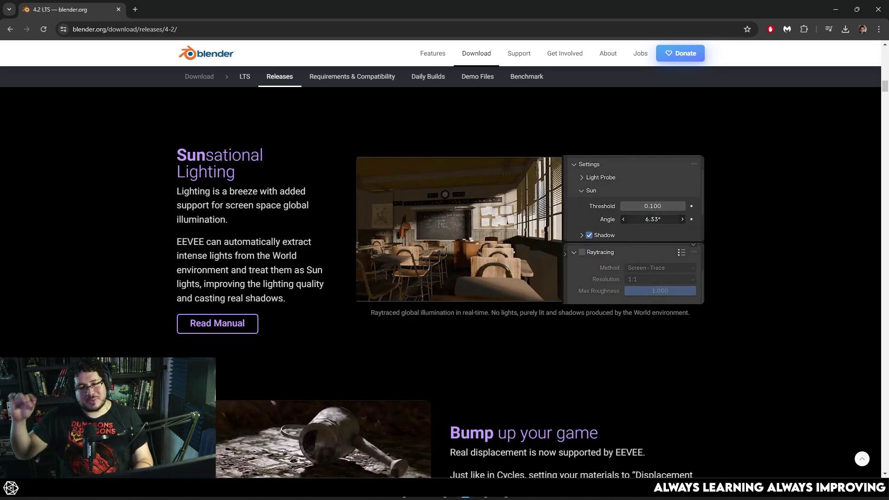
# Step: Read the Bump up your game displacement notes, then show Blender's Shading workspace
pyautogui.scroll(-1, 455, 188)
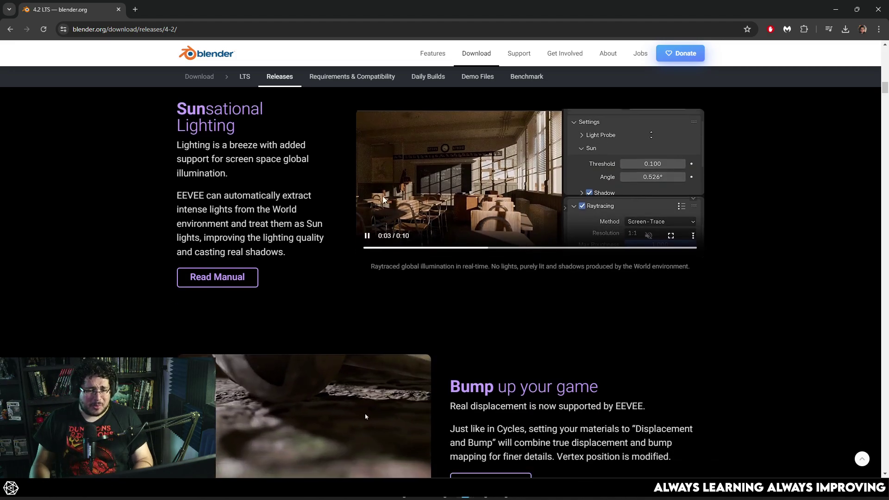
pyautogui.scroll(-6, 327, 225)
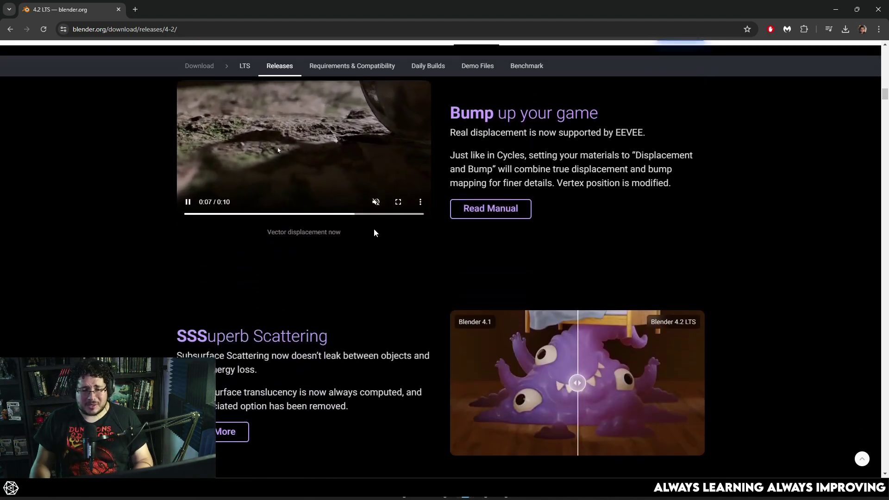
pyautogui.scroll(2, 395, 232)
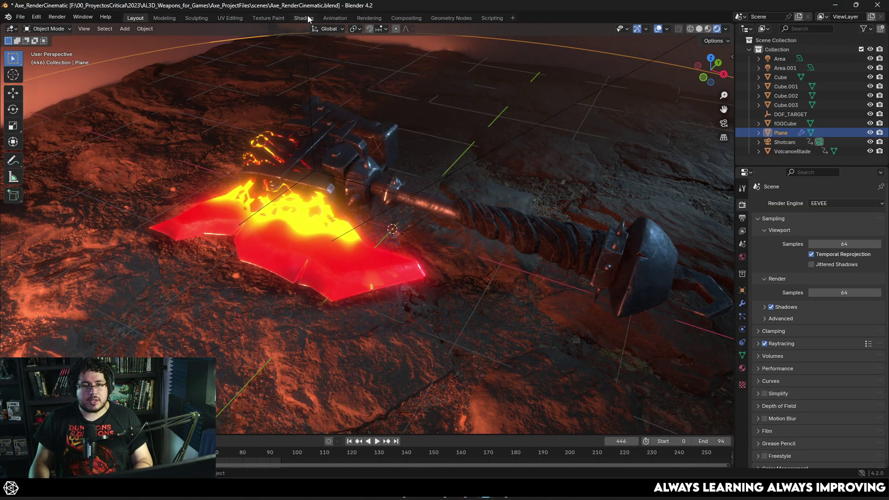
pyautogui.click(304, 19)
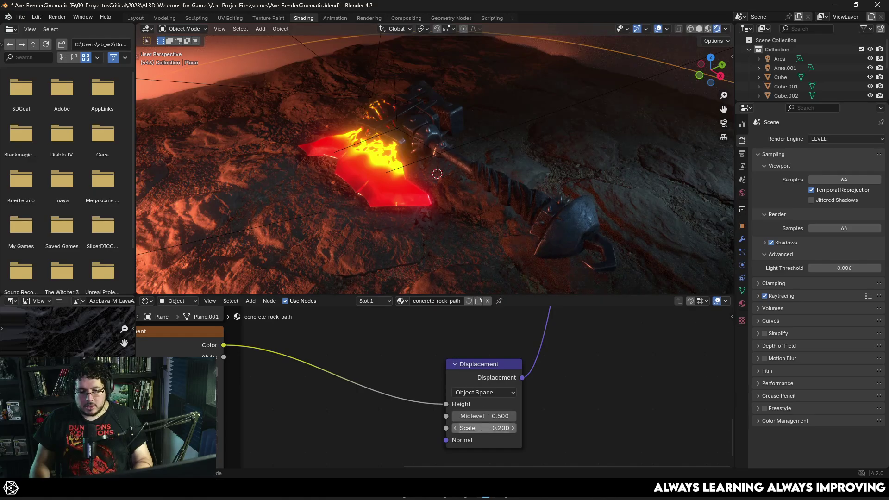
# Step: Try several ground Displacement Scale values, settling on 0.600 for rougher rocks
pyautogui.moveTo(484, 428); pyautogui.dragTo(572, 428)
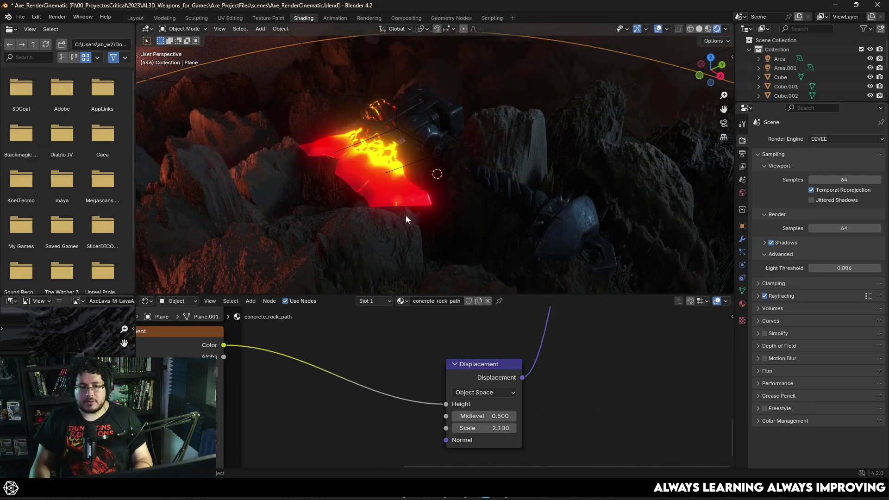
pyautogui.moveTo(404, 219); pyautogui.dragTo(438, 210, button='middle')
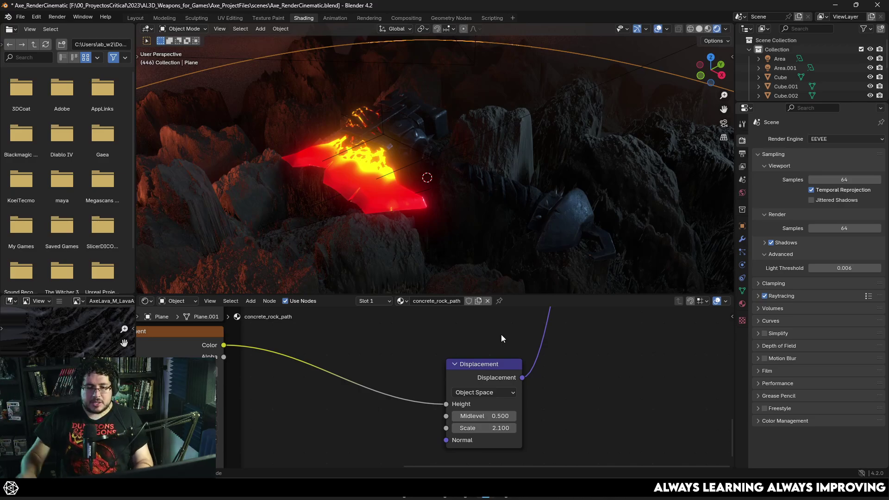
pyautogui.moveTo(495, 426); pyautogui.dragTo(457, 426)
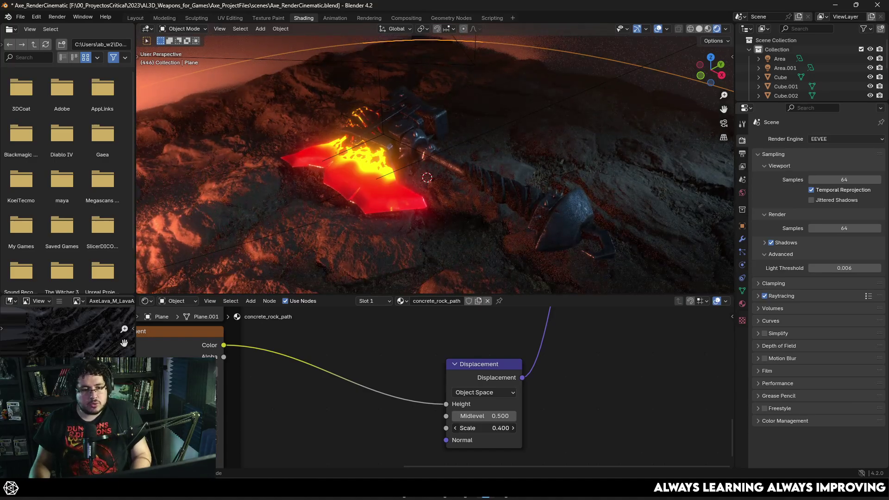
pyautogui.click(455, 428)
pyautogui.hotkey('ctrl', 'z')
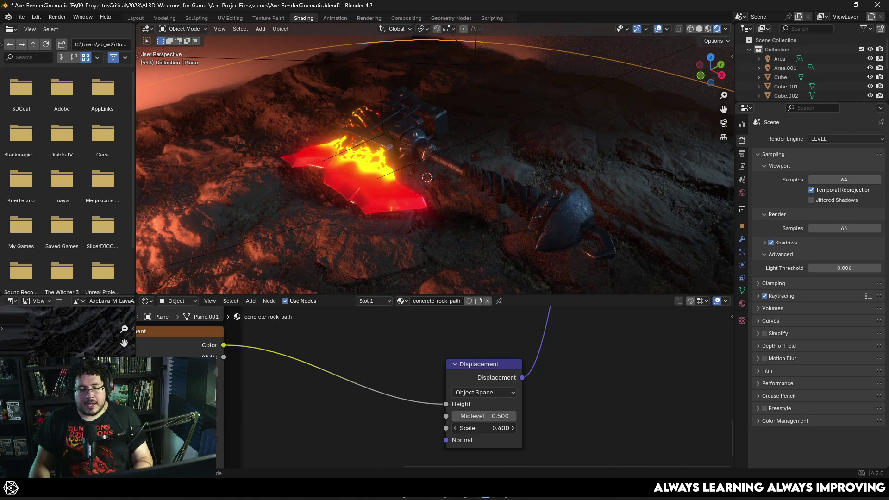
pyautogui.hotkey('ctrl', 'z')
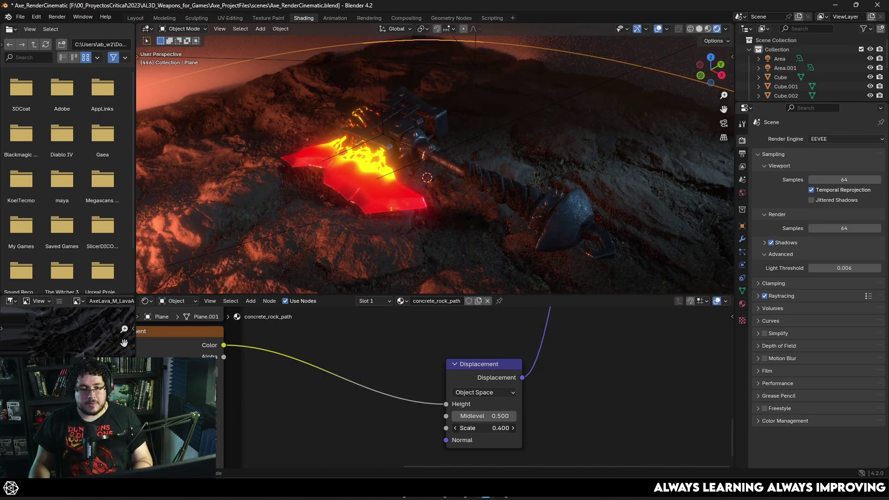
pyautogui.hotkey('ctrl', 'z')
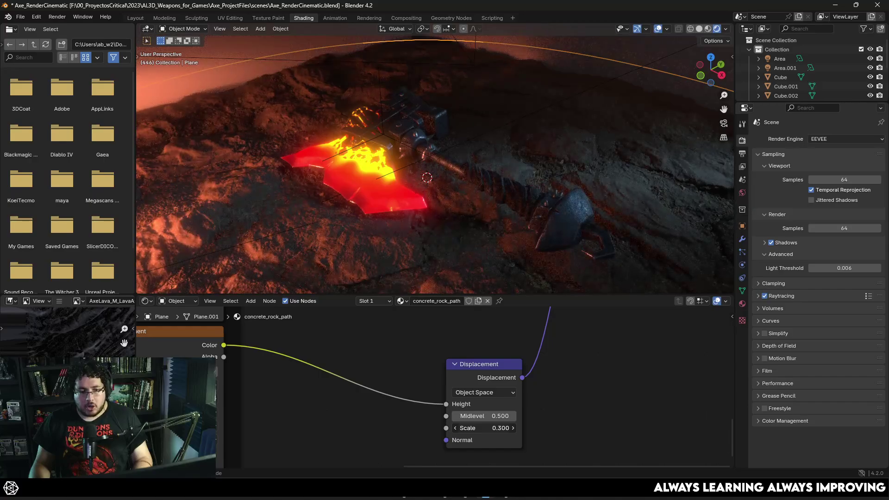
pyautogui.hotkey('ctrl', 'z')
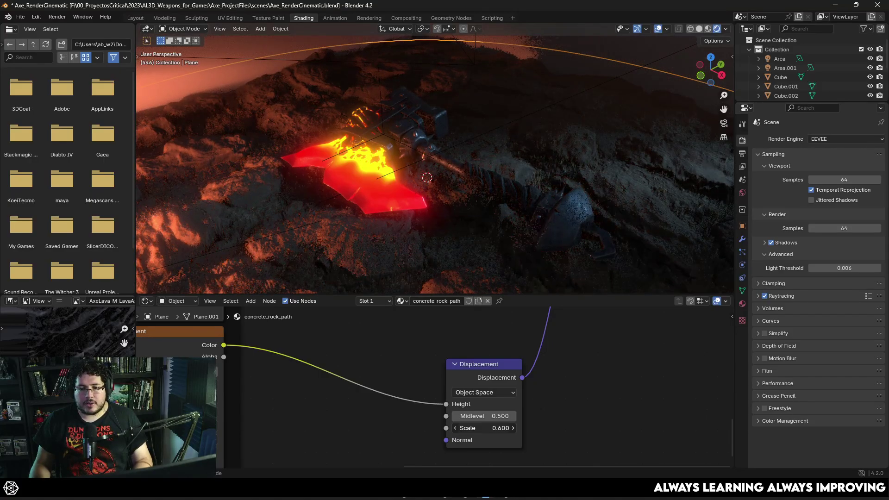
pyautogui.moveTo(481, 229); pyautogui.dragTo(467, 222, button='middle')
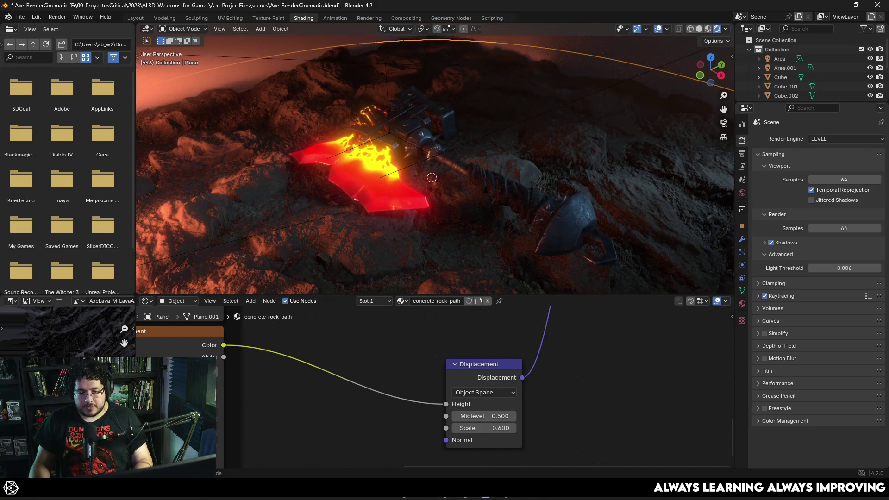
# Step: Scroll the 4.2 release notes in Chrome to the Turn Up the Volume volumetrics section
pyautogui.moveTo(466, 495)
pyautogui.click(494, 452)
pyautogui.scroll(-4, 410, 238)
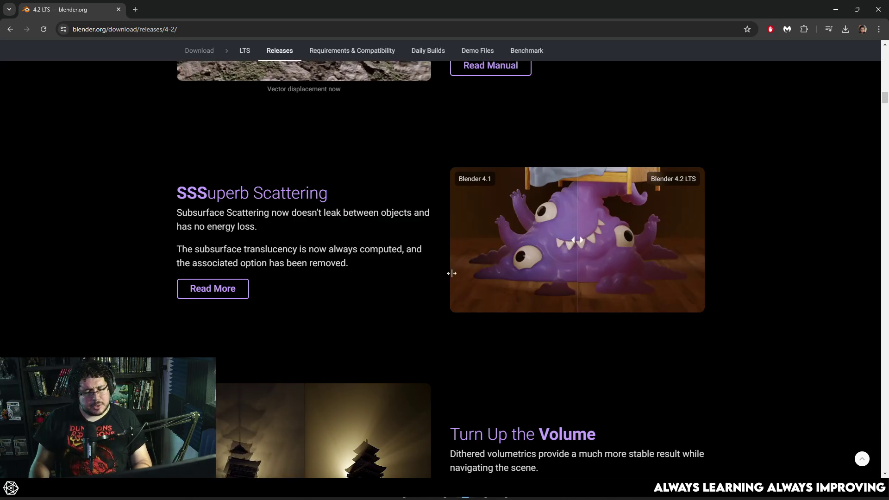
pyautogui.scroll(-4, 450, 274)
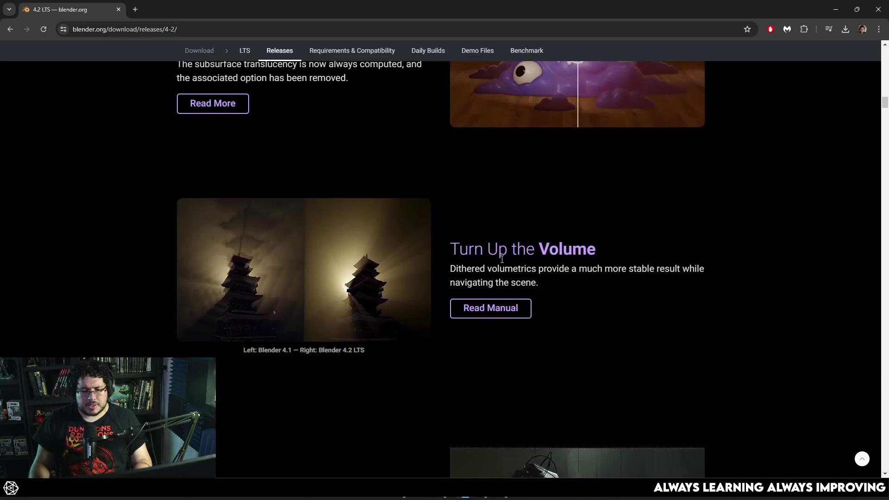
# Step: Minimize Chrome, frame the selected lava plane, and zoom close onto the axe head
pyautogui.click(838, 11)
pyautogui.press('KP_Decimal')
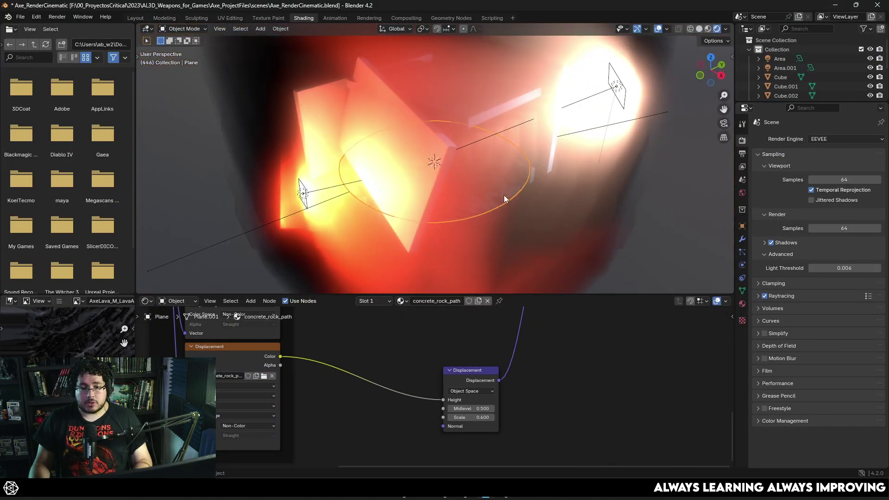
pyautogui.moveTo(511, 201)
pyautogui.mouseDown(button='middle')
pyautogui.moveTo(447, 188)
pyautogui.moveTo(518, 182)
pyautogui.moveTo(476, 192)
pyautogui.moveTo(550, 199)
pyautogui.moveTo(528, 215)
pyautogui.moveTo(533, 198)
pyautogui.moveTo(516, 214)
pyautogui.moveTo(536, 204)
pyautogui.moveTo(519, 196)
pyautogui.mouseUp(button='middle')
pyautogui.scroll(6, 508, 191)
# Step: Scroll the release notes through the MORE EEVEE motion blur and Migration Plan sections
pyautogui.moveTo(485, 495)
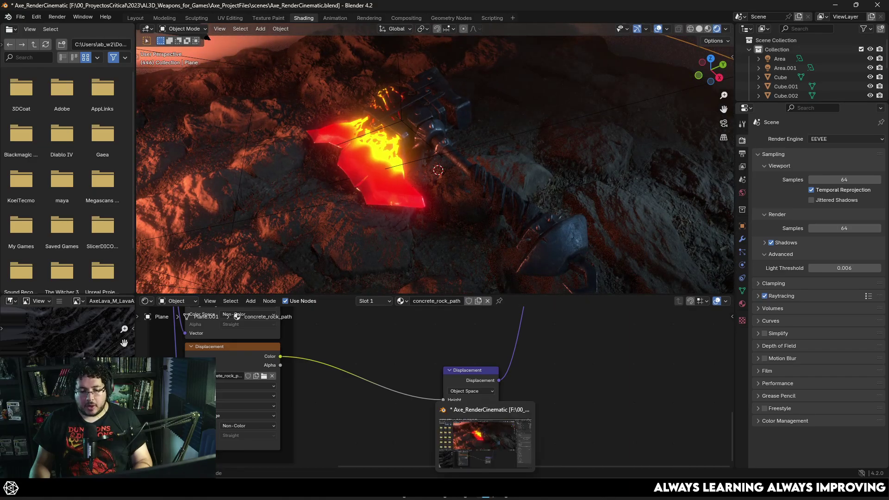
pyautogui.click(474, 442)
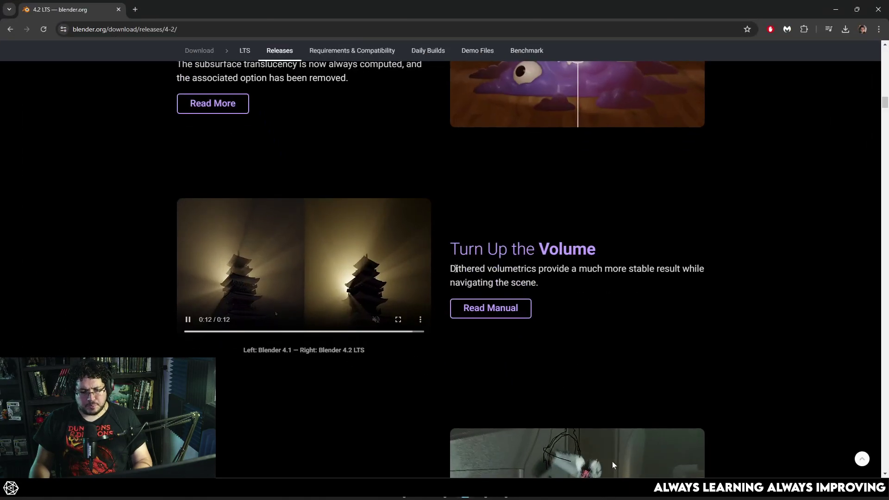
pyautogui.scroll(-5, 454, 277)
pyautogui.scroll(-1, 454, 277)
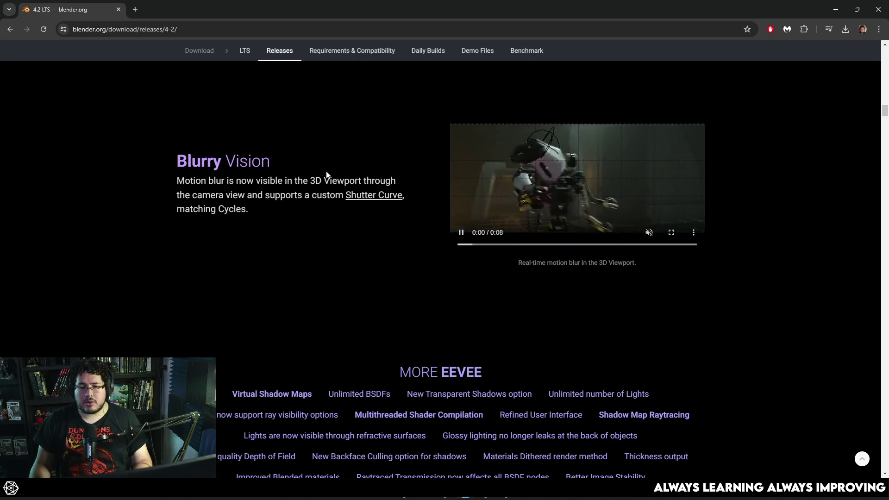
pyautogui.scroll(-4, 491, 167)
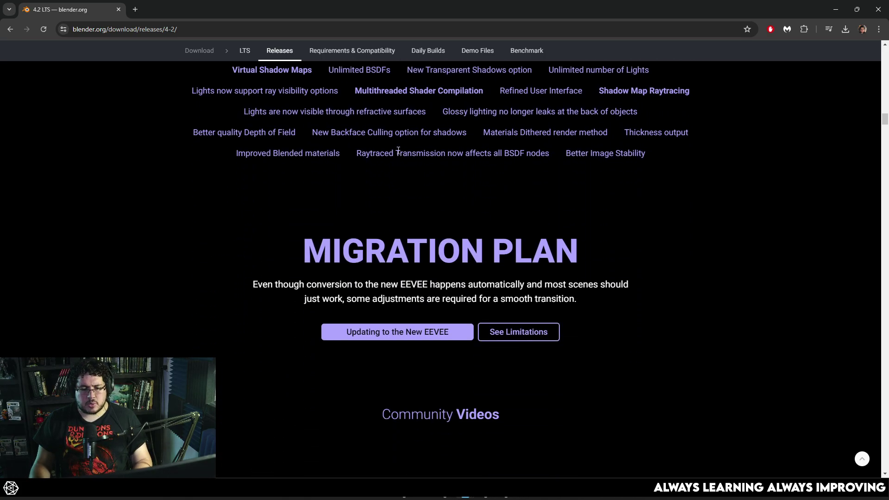
pyautogui.scroll(1, 465, 190)
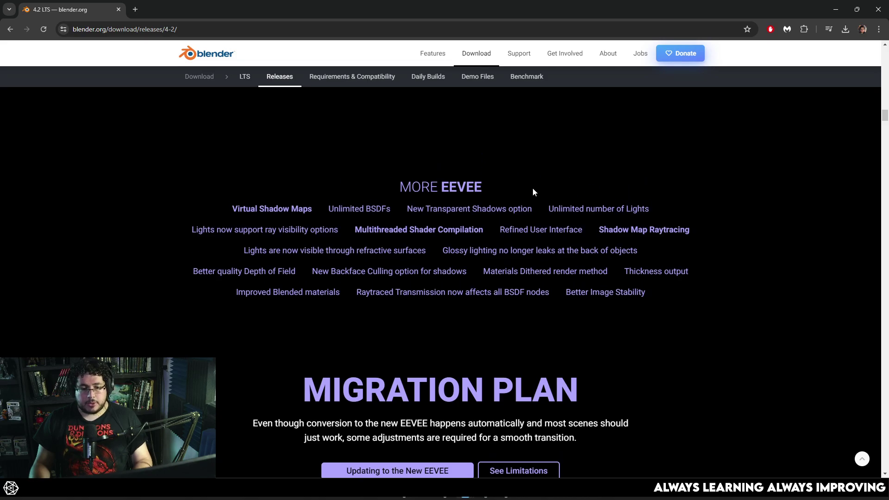
pyautogui.scroll(-12, 499, 187)
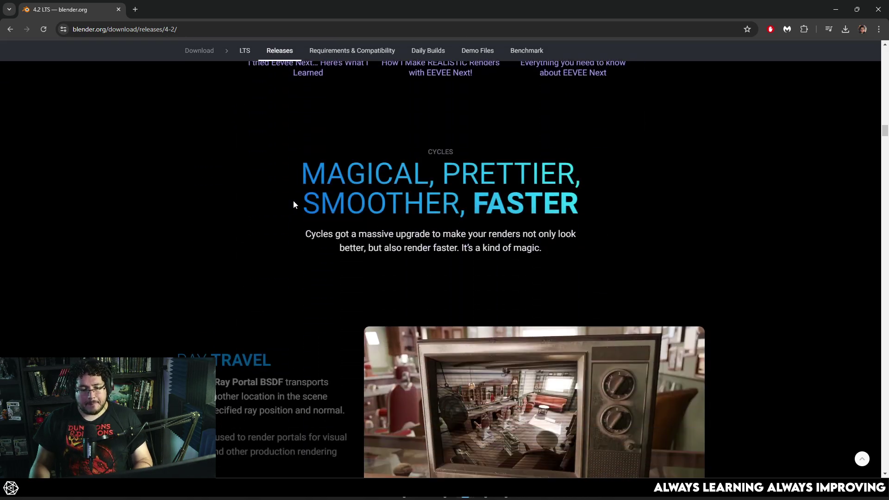
pyautogui.scroll(-4, 293, 205)
pyautogui.scroll(16, 315, 198)
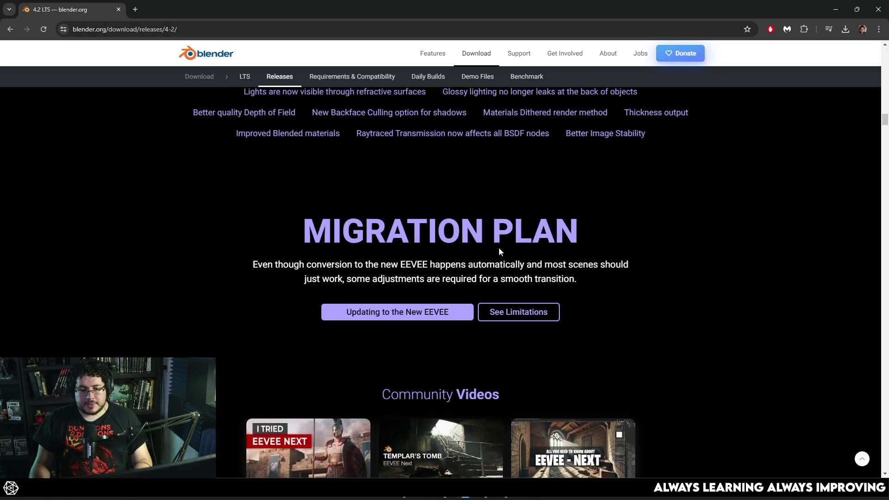
pyautogui.scroll(-3, 500, 252)
pyautogui.scroll(-2, 500, 251)
# Step: In the Compositing workspace, rearrange the Render Layers and Glare nodes for a clearer tree
pyautogui.click(836, 9)
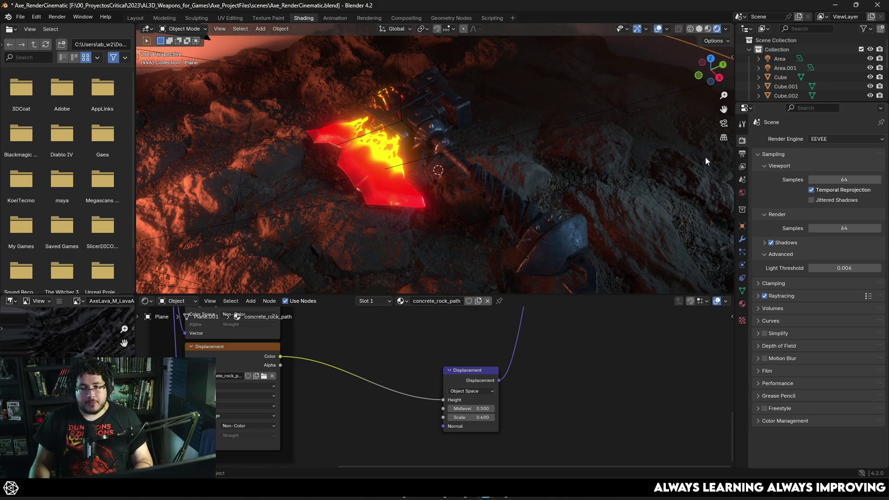
pyautogui.click(402, 18)
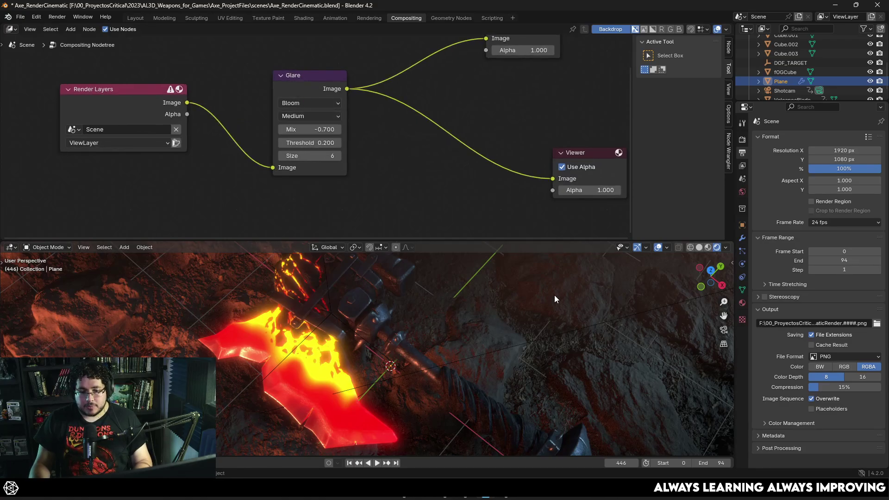
pyautogui.click(742, 139)
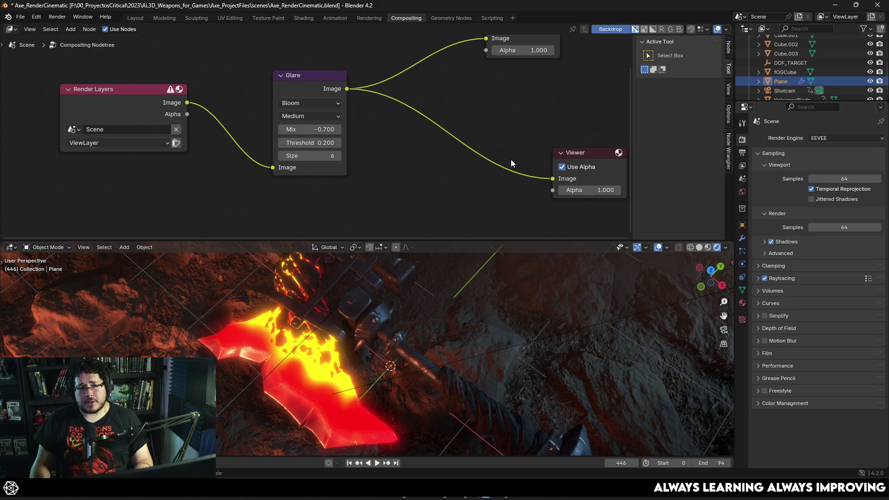
pyautogui.scroll(-2, 373, 120)
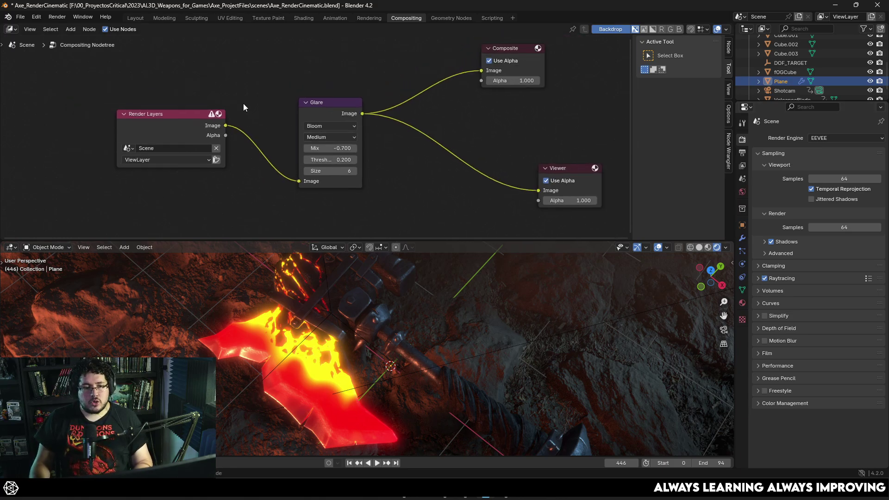
pyautogui.moveTo(243, 107); pyautogui.dragTo(254, 132, button='middle')
pyautogui.moveTo(215, 138); pyautogui.dragTo(206, 121)
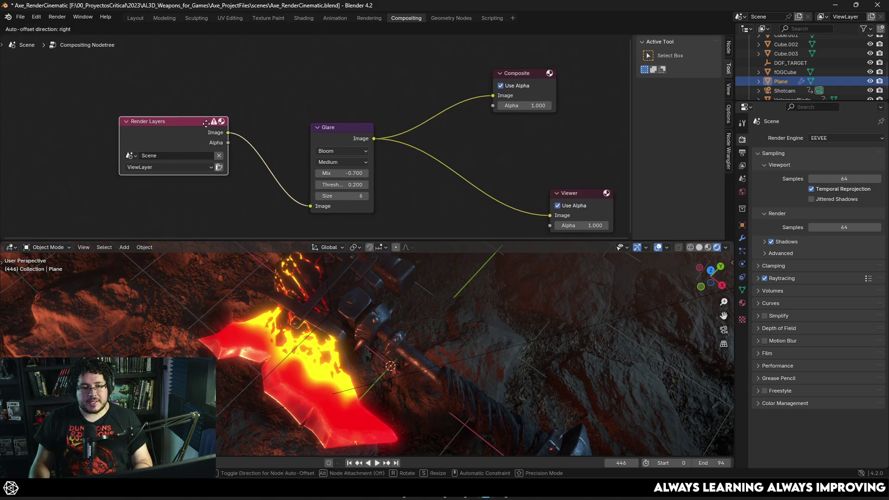
pyautogui.moveTo(339, 127); pyautogui.dragTo(318, 103)
pyautogui.moveTo(181, 122); pyautogui.dragTo(172, 105)
pyautogui.moveTo(342, 118); pyautogui.dragTo(336, 107)
# Step: Try Ghosts and Streaks, then set the glare to Fog Glow, Size 9, High quality
pyautogui.click(324, 114)
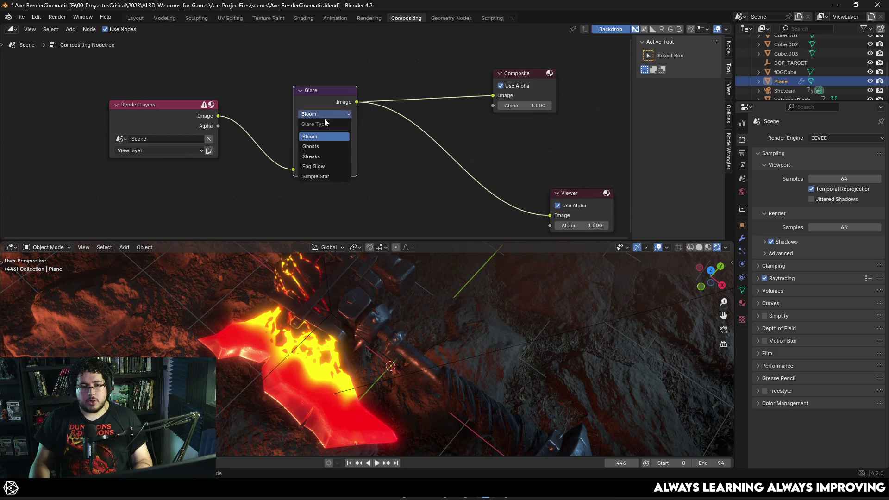
pyautogui.click(317, 146)
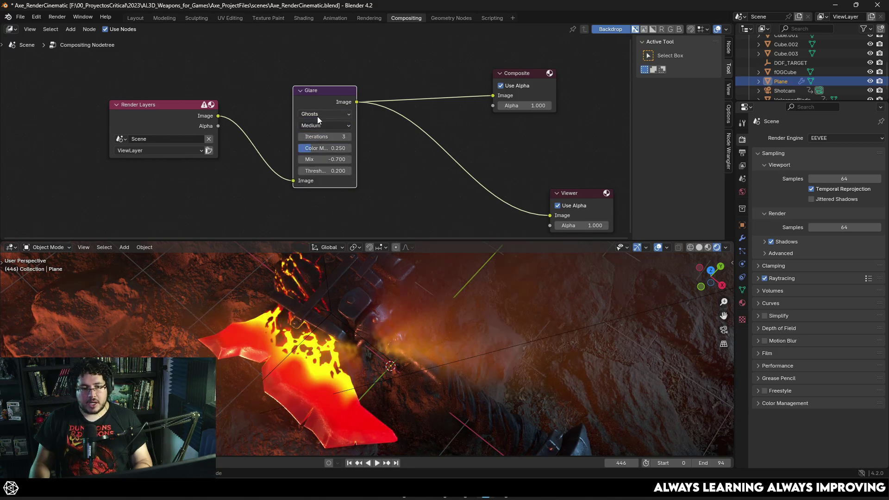
pyautogui.click(318, 116)
pyautogui.click(321, 158)
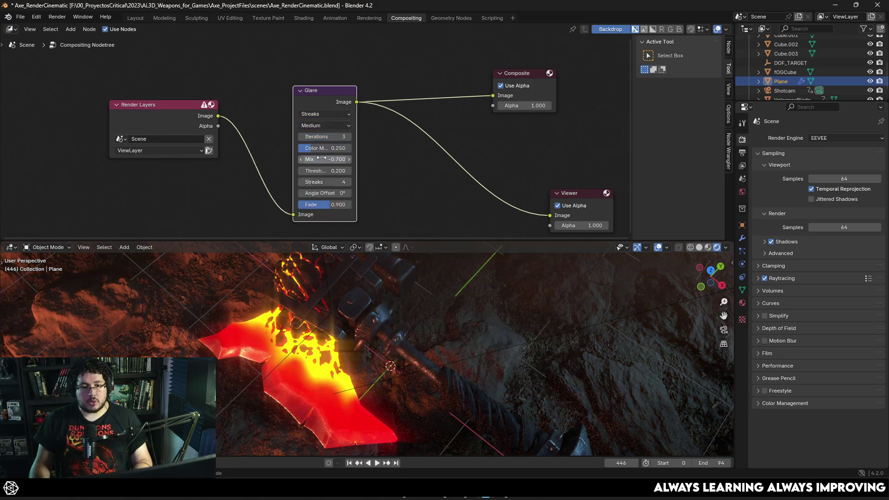
pyautogui.click(324, 115)
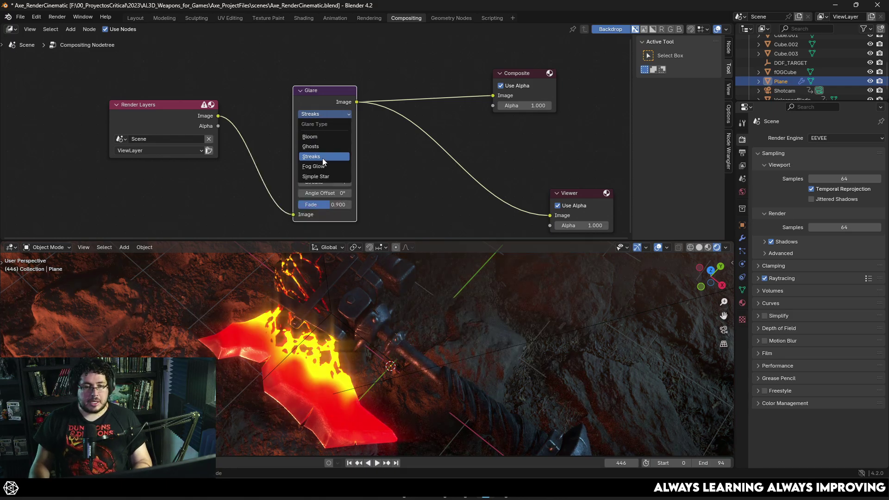
pyautogui.click(321, 167)
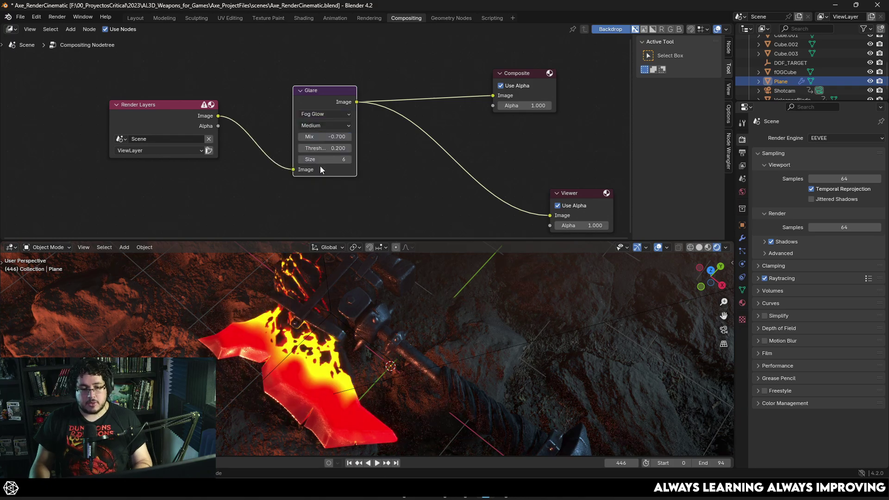
pyautogui.moveTo(324, 158); pyautogui.dragTo(345, 148)
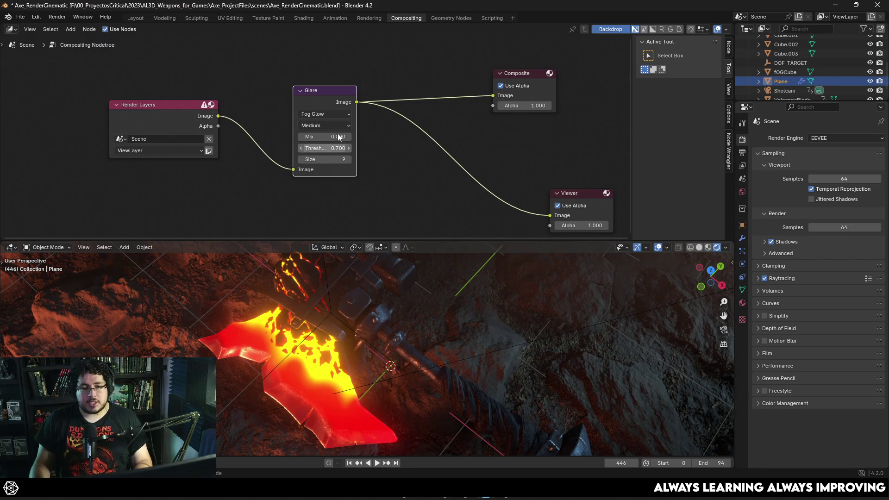
pyautogui.click(318, 126)
pyautogui.click(316, 146)
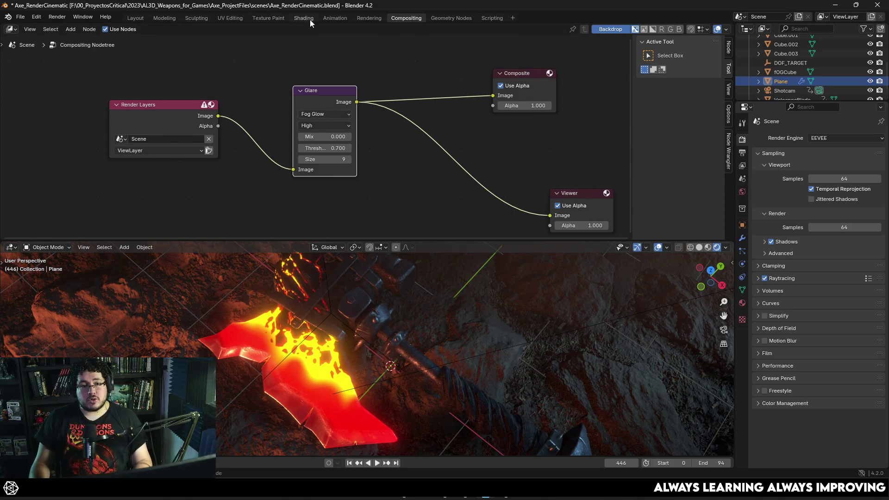
# Step: Back in Layout, set the viewport compositor to Always and orbit closer to the axe
pyautogui.click(366, 18)
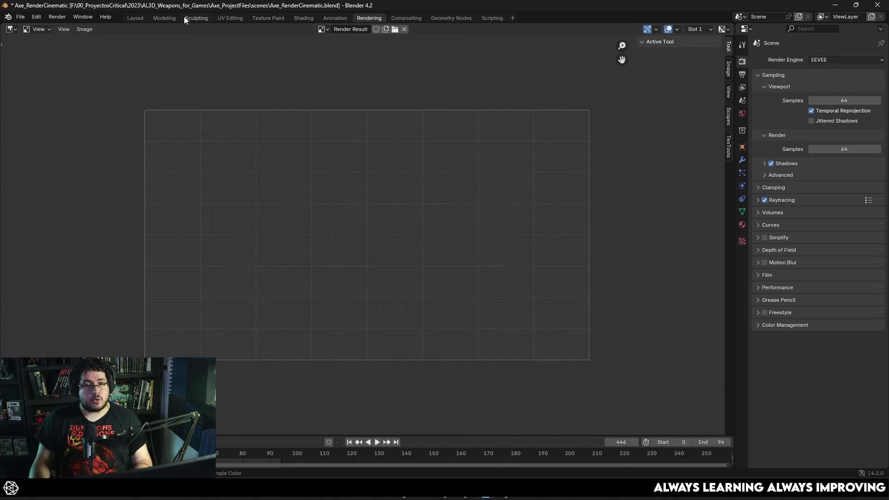
pyautogui.click(134, 17)
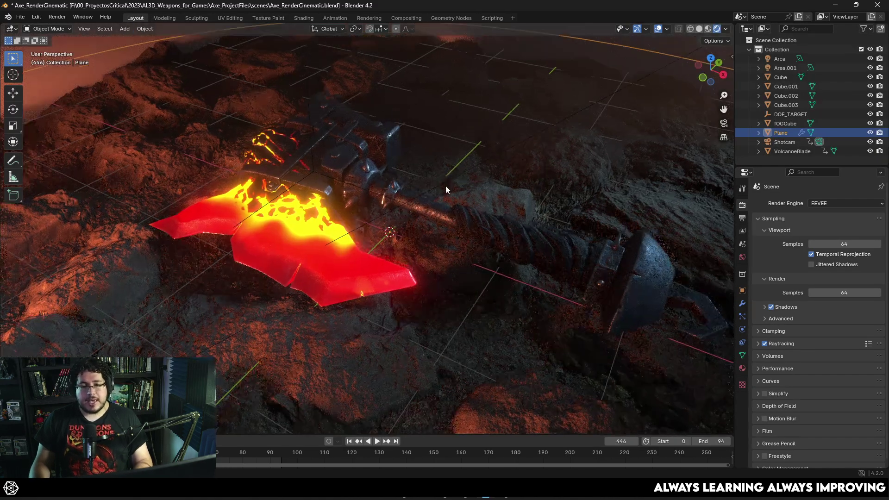
pyautogui.scroll(-4, 444, 190)
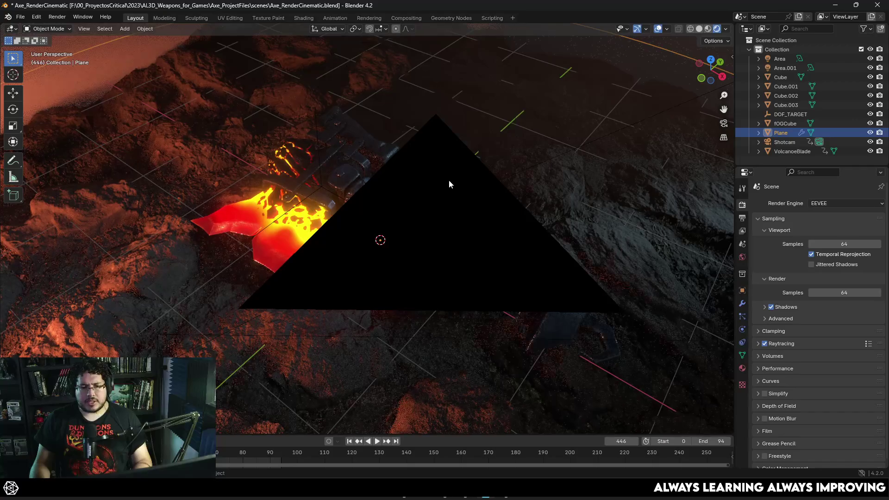
pyautogui.scroll(1, 452, 183)
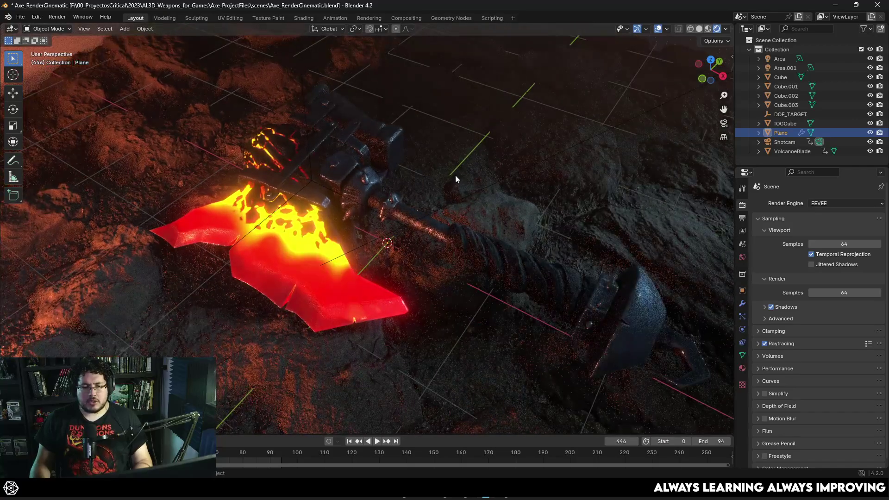
pyautogui.click(726, 29)
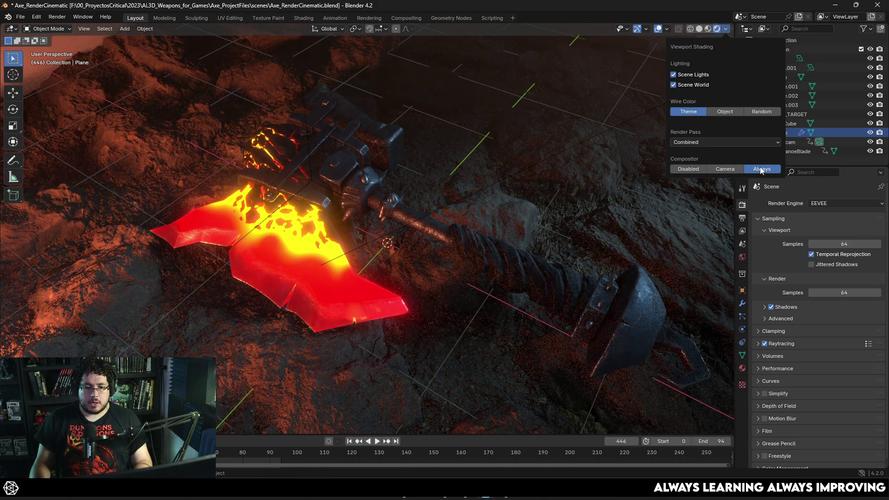
pyautogui.moveTo(486, 218)
pyautogui.mouseDown(button='middle')
pyautogui.moveTo(405, 210)
pyautogui.moveTo(468, 227)
pyautogui.moveTo(477, 207)
pyautogui.moveTo(428, 204)
pyautogui.moveTo(460, 207)
pyautogui.moveTo(457, 198)
pyautogui.moveTo(439, 236)
pyautogui.moveTo(381, 220)
pyautogui.moveTo(507, 207)
pyautogui.moveTo(365, 202)
pyautogui.mouseUp(button='middle')
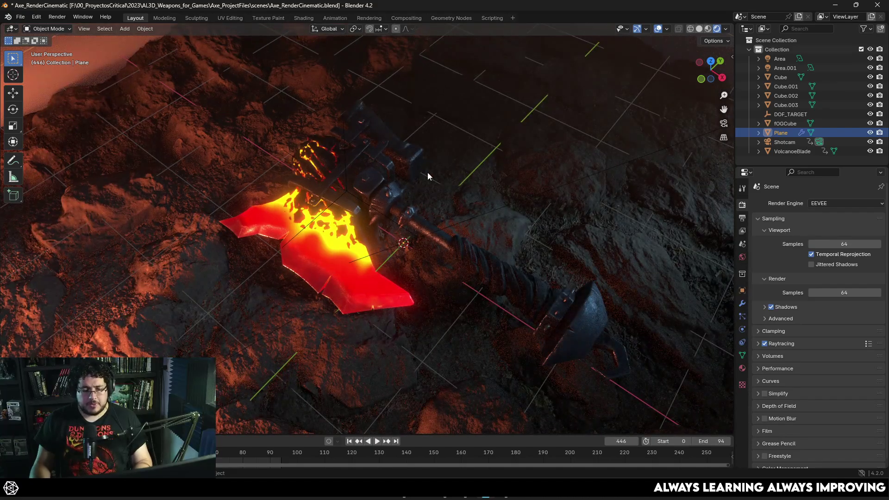
pyautogui.moveTo(462, 186); pyautogui.dragTo(481, 212, button='middle')
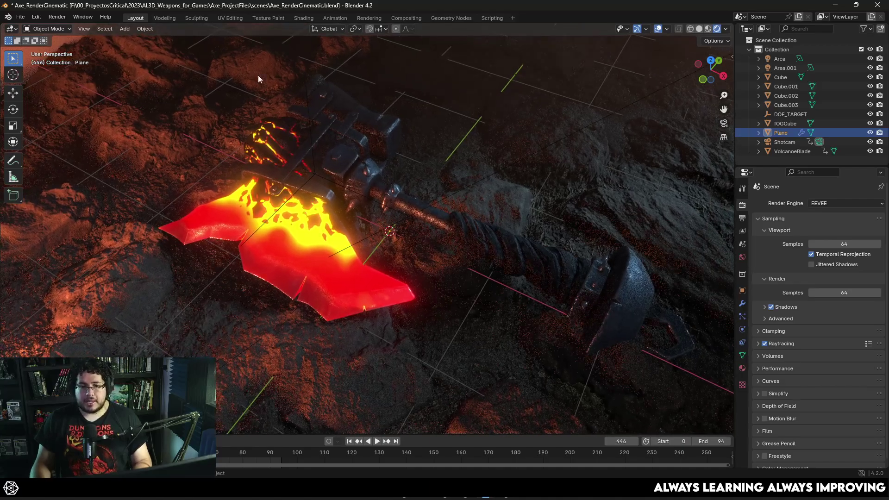
# Step: Render the final still image of the Fog Glow lava axe and inspect it
pyautogui.click(65, 15)
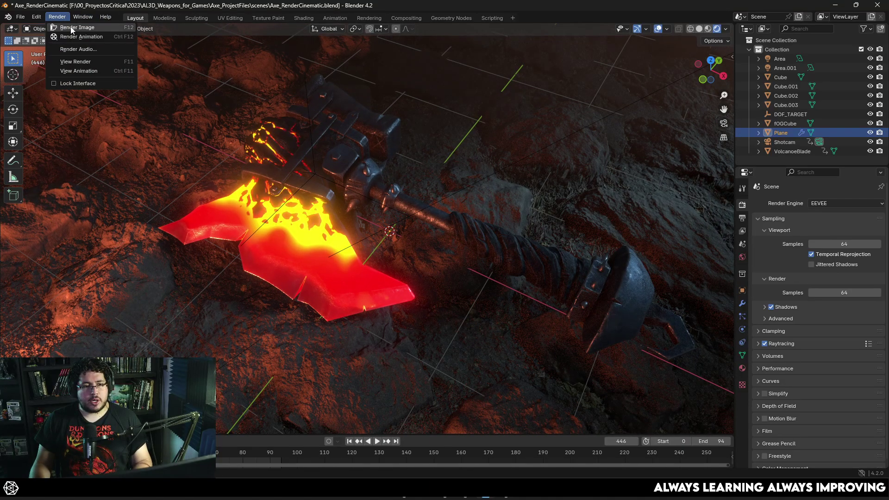
pyautogui.click(70, 27)
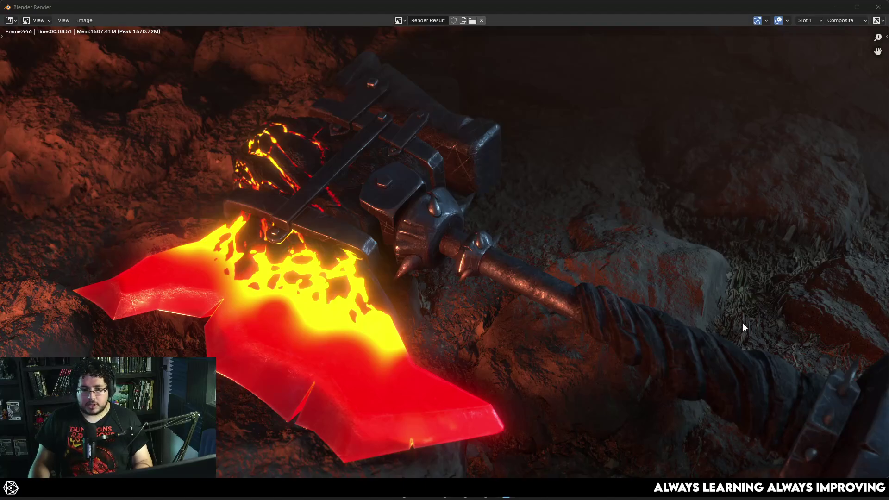
pyautogui.scroll(-4, 633, 310)
pyautogui.scroll(3, 540, 291)
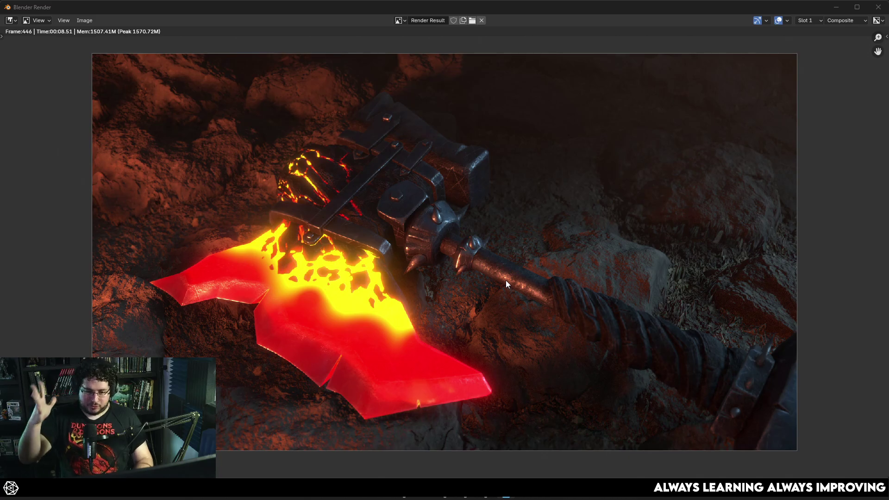
pyautogui.scroll(-2, 462, 225)
pyautogui.scroll(2, 490, 264)
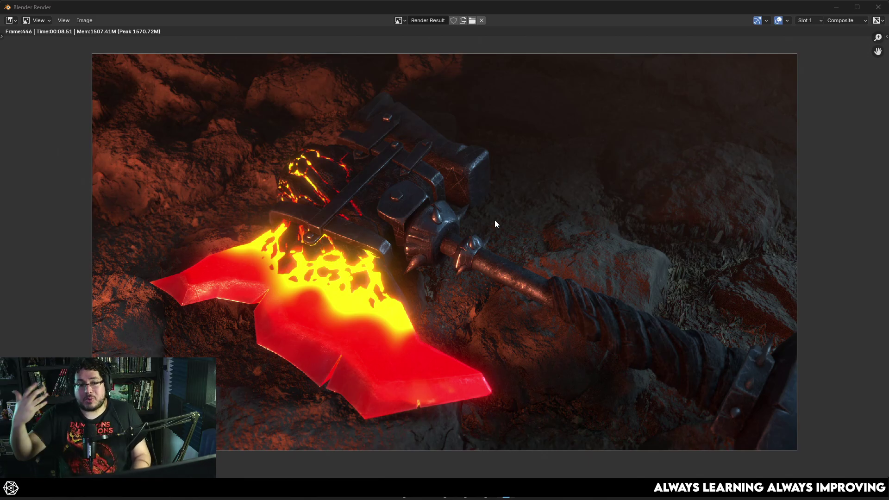
pyautogui.scroll(-3, 509, 241)
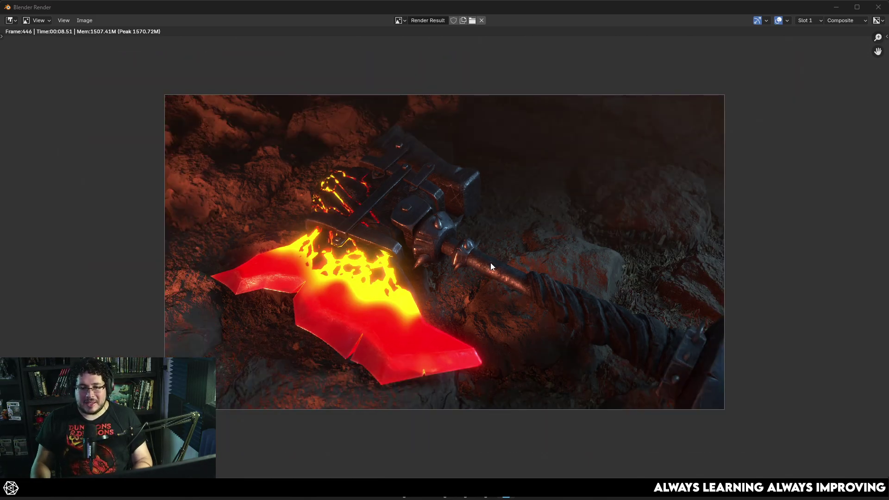
pyautogui.scroll(2, 568, 248)
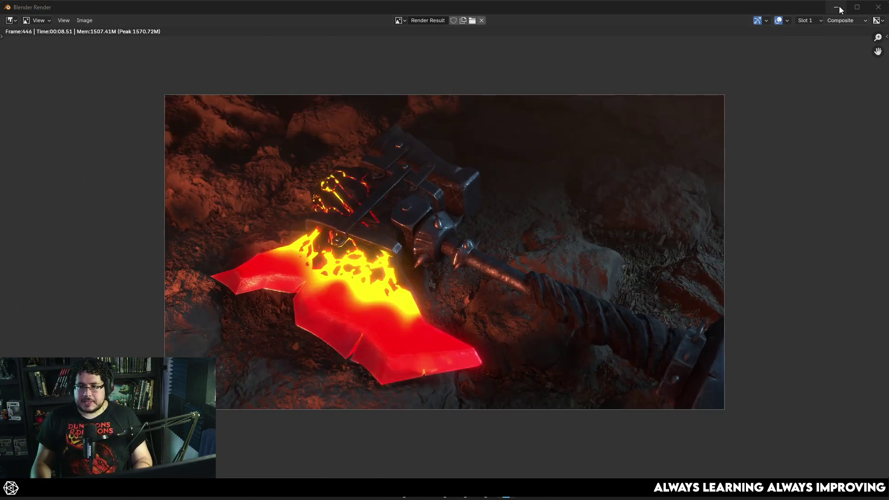
# Step: Close the render window and orbit to a more top-down view of the axe
pyautogui.click(878, 7)
pyautogui.moveTo(484, 199); pyautogui.dragTo(478, 195, button='middle')
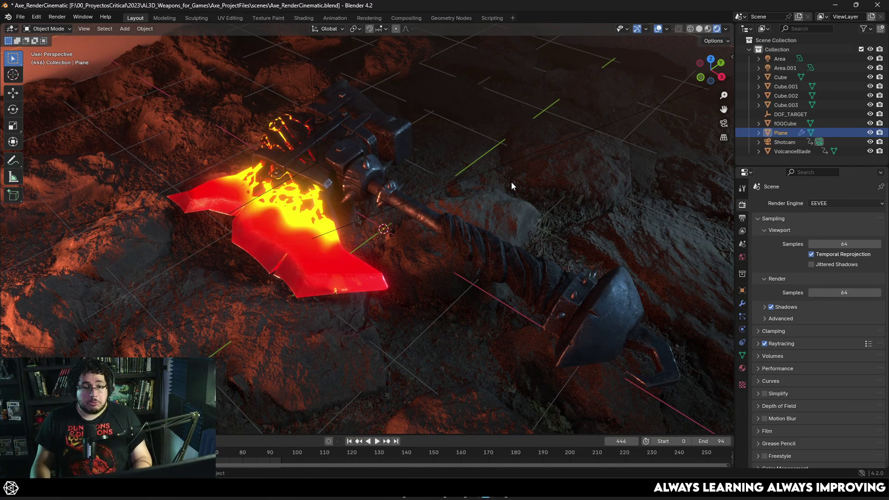
pyautogui.moveTo(512, 204); pyautogui.dragTo(460, 204, button='middle')
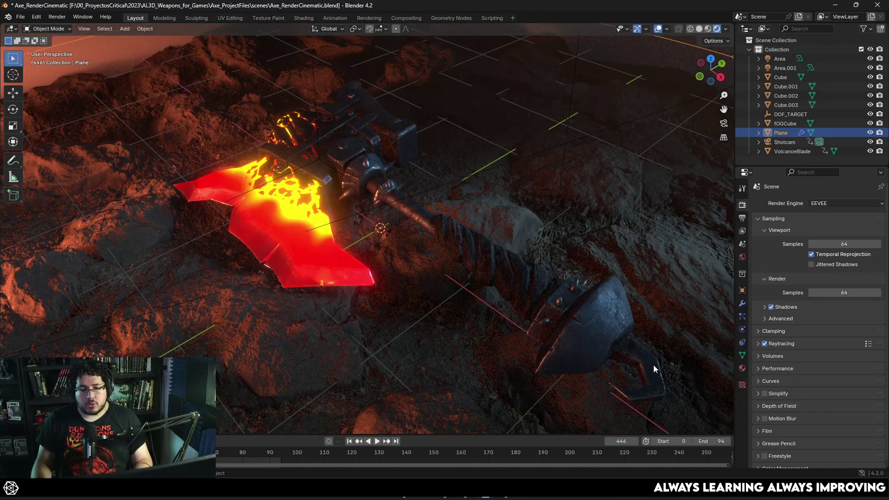
# Step: Scroll the 4.2 release page past Soft Volumes to the Blue Noise comparison
pyautogui.moveTo(502, 497)
pyautogui.click(490, 451)
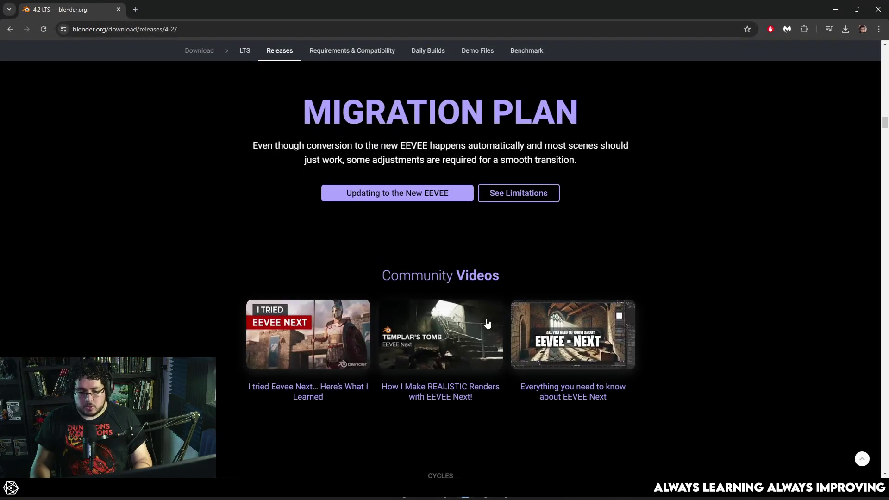
pyautogui.scroll(-1, 457, 288)
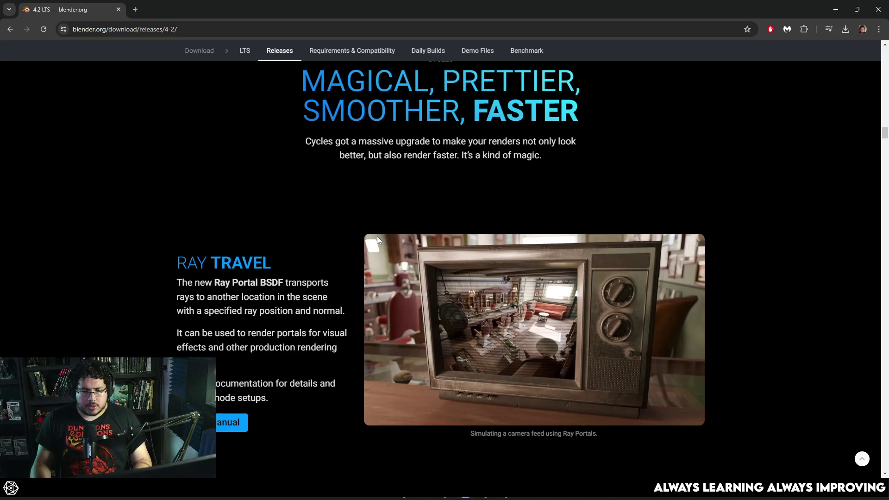
pyautogui.scroll(-5, 402, 179)
pyautogui.scroll(-4, 403, 178)
pyautogui.scroll(-2, 403, 179)
pyautogui.scroll(2, 284, 148)
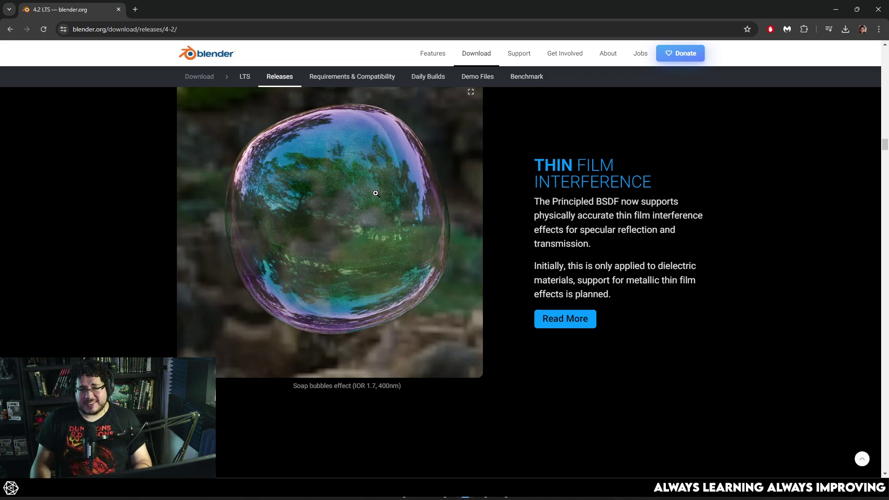
pyautogui.scroll(-7, 374, 195)
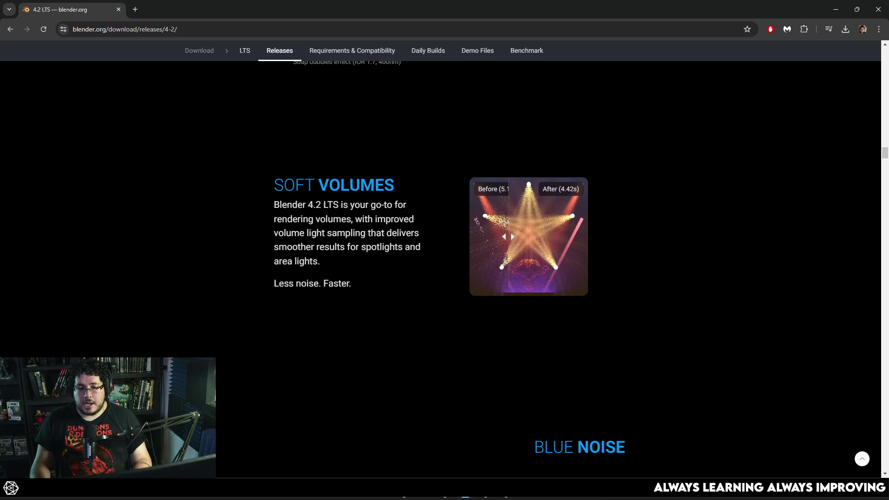
pyautogui.scroll(-6, 466, 224)
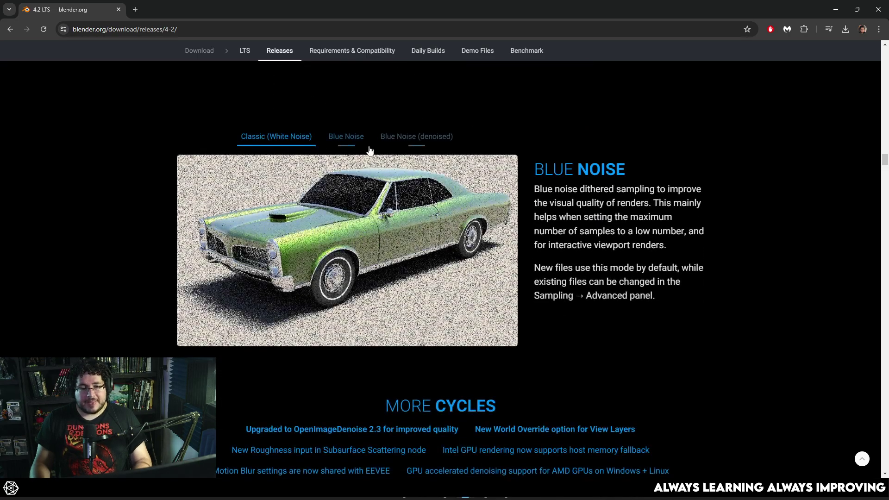
# Step: Compare the Classic, Blue Noise and Blue Noise (denoised) car renders, ending on denoised
pyautogui.click(398, 138)
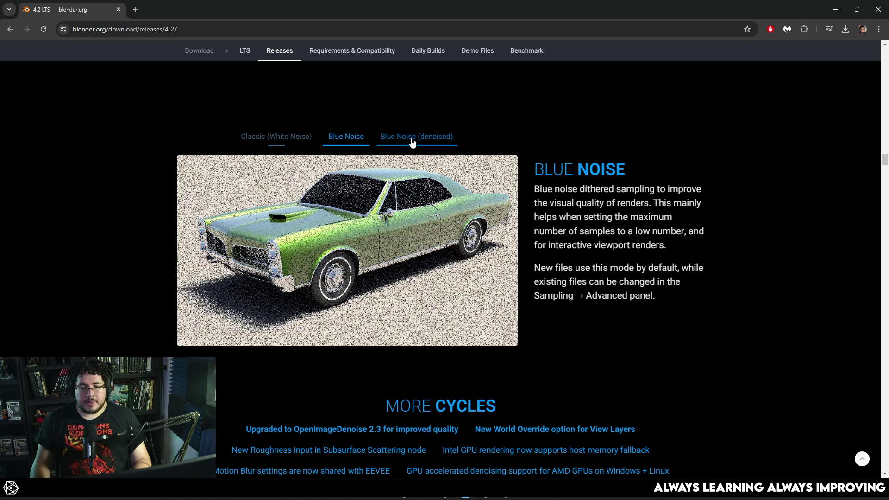
pyautogui.click(356, 138)
pyautogui.click(411, 139)
pyautogui.click(341, 139)
pyautogui.click(298, 141)
pyautogui.click(336, 141)
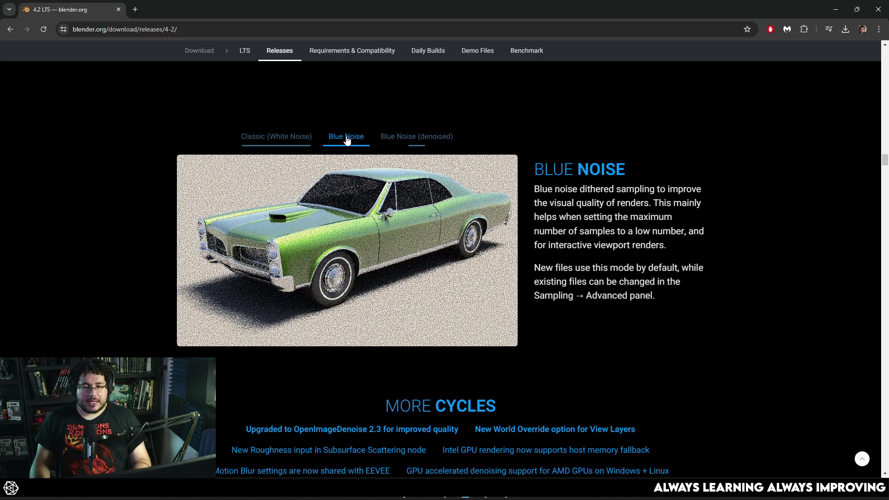
pyautogui.click(410, 140)
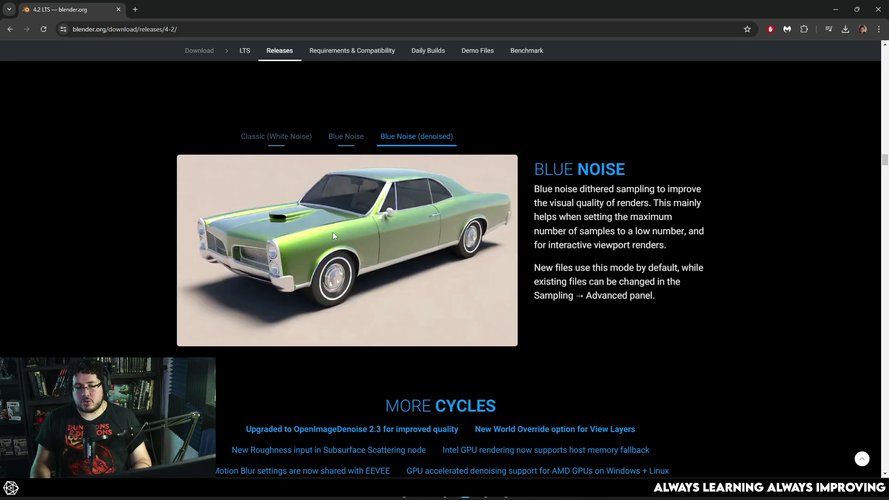
pyautogui.scroll(-4, 332, 235)
# Step: Scroll to the Extensions section and open extensions.blender.org in a new tab
pyautogui.scroll(-6, 332, 242)
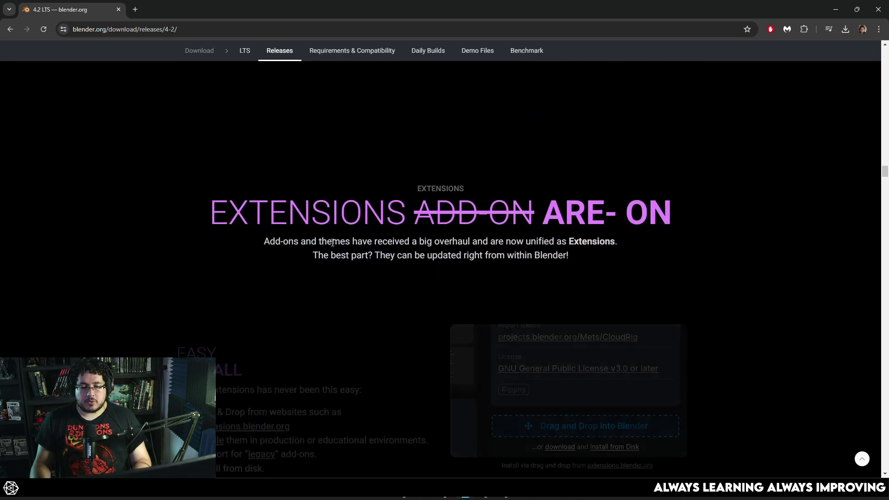
pyautogui.scroll(-2, 332, 242)
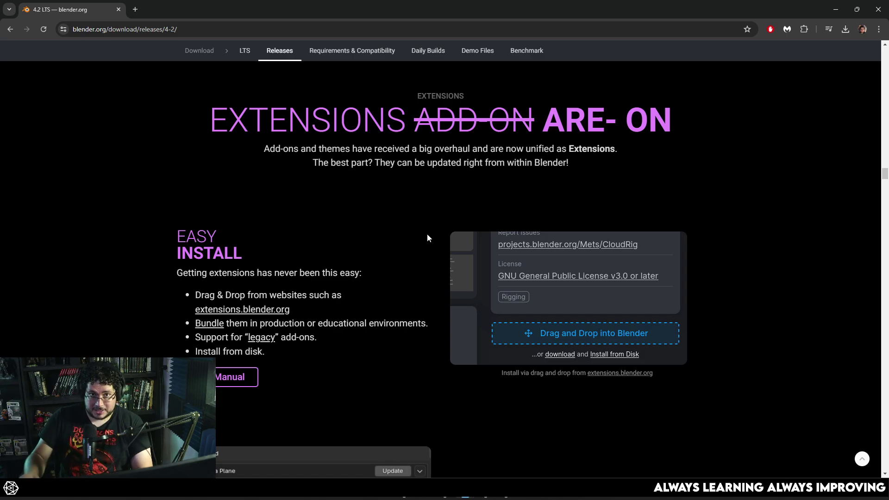
pyautogui.scroll(-1, 385, 223)
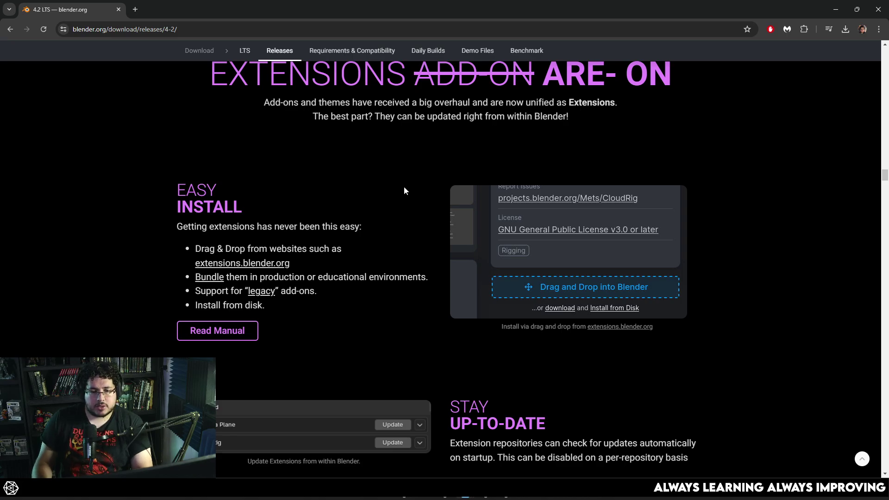
pyautogui.scroll(-1, 229, 213)
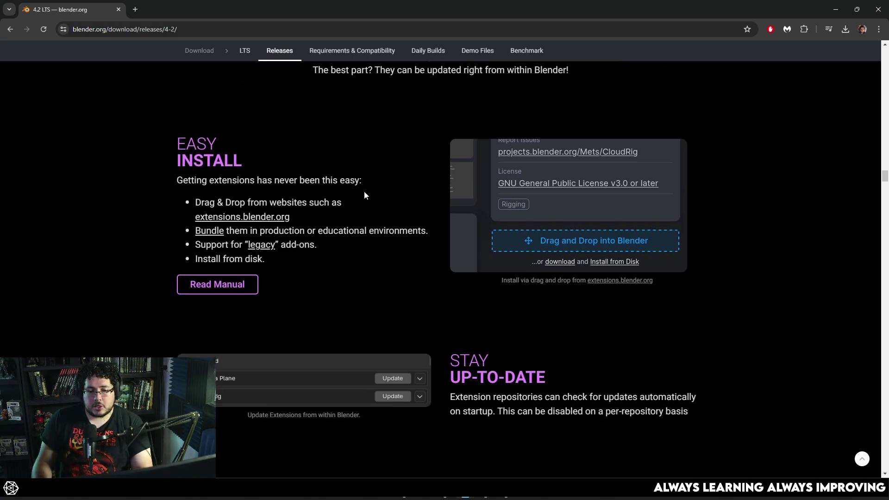
pyautogui.scroll(-13, 392, 199)
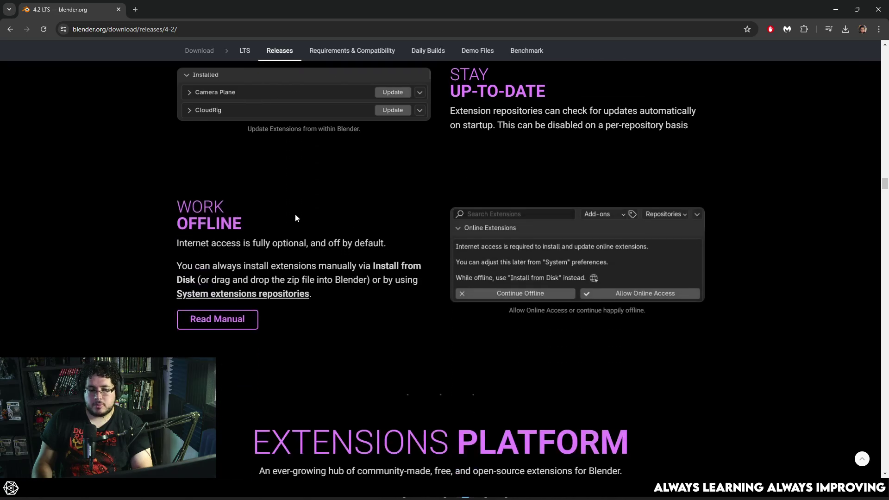
pyautogui.scroll(-3, 391, 244)
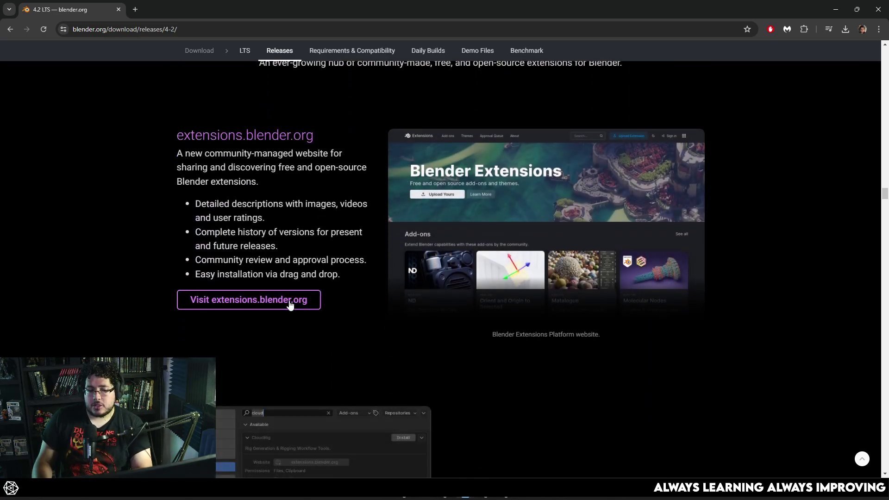
pyautogui.click(263, 303)
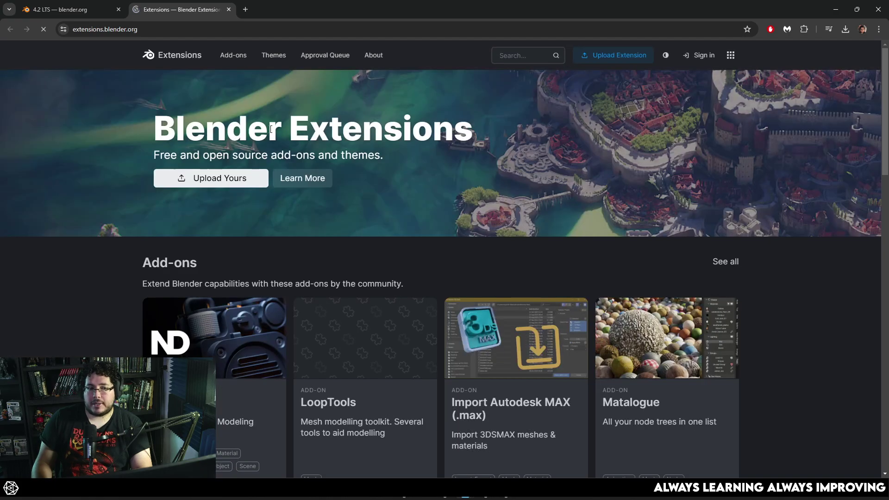
# Step: Scroll through the add-on cards on extensions.blender.org
pyautogui.scroll(-1, 224, 213)
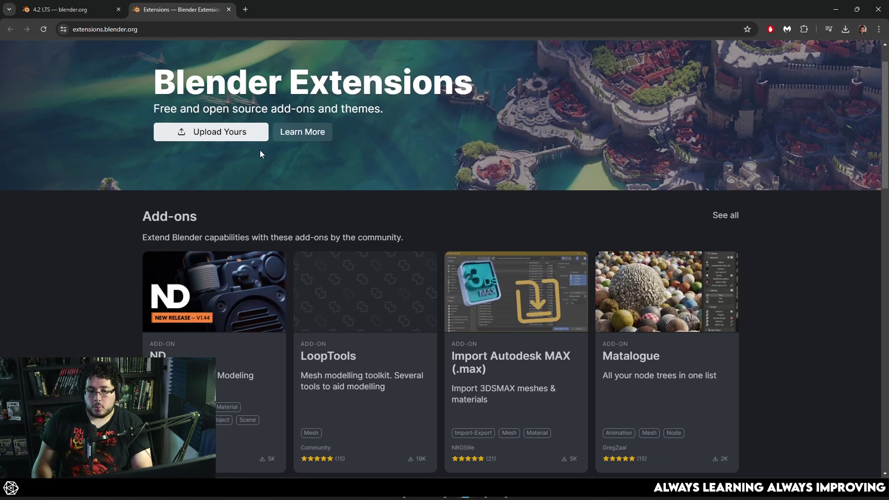
pyautogui.scroll(-2, 297, 250)
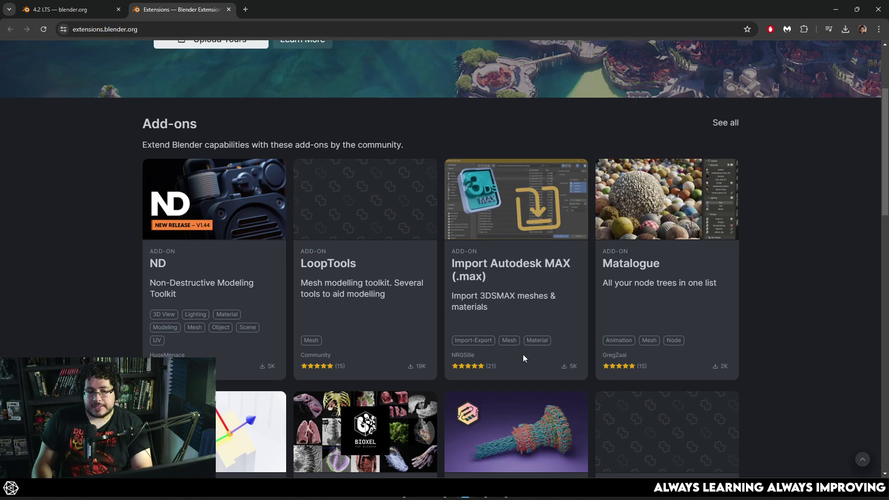
pyautogui.scroll(-2, 504, 310)
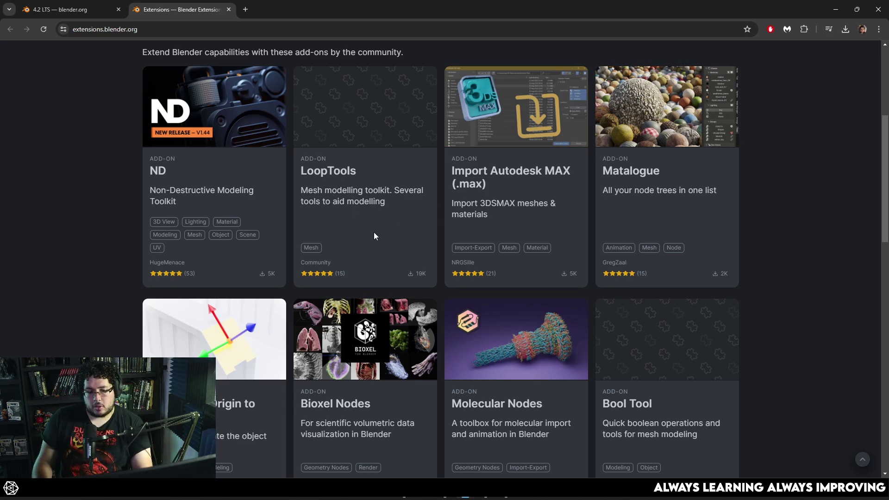
pyautogui.scroll(1, 475, 227)
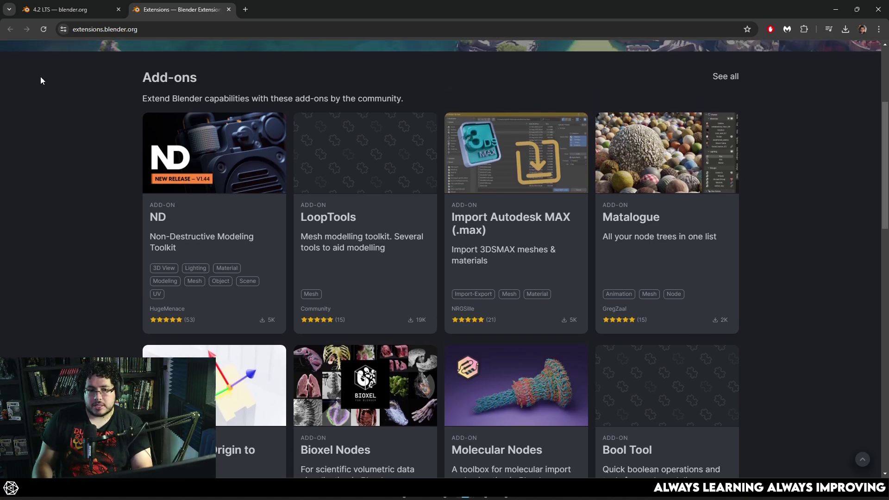
# Step: Return to the 4.2 LTS release page and scroll through it
pyautogui.click(70, 9)
pyautogui.scroll(5, 417, 208)
pyautogui.scroll(-10, 429, 154)
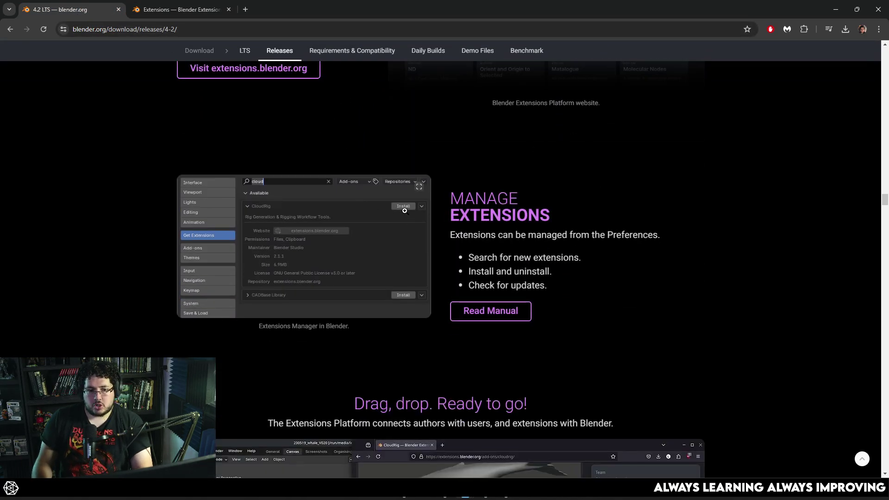
pyautogui.scroll(-6, 389, 202)
# Step: Glance at the Blender Extensions tab again, then bring the 4.2 LTS release tab back to front
pyautogui.hotkey('ctrl', 'Tab')
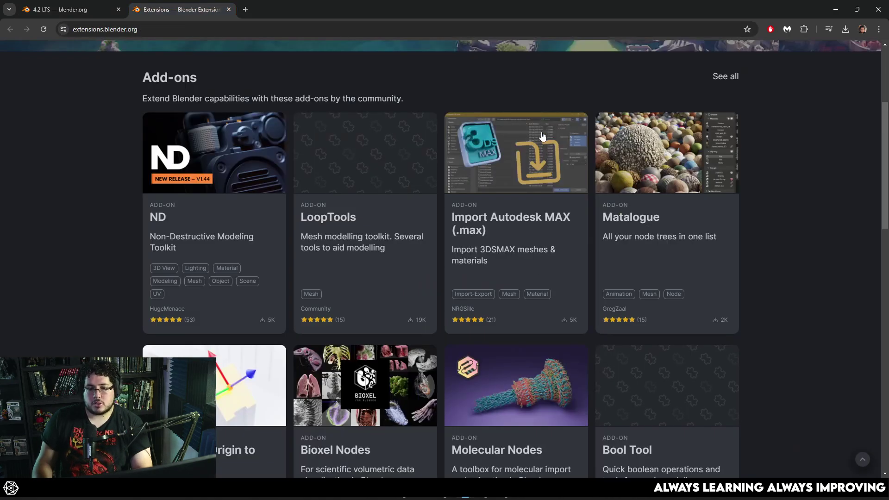
pyautogui.scroll(-3, 258, 319)
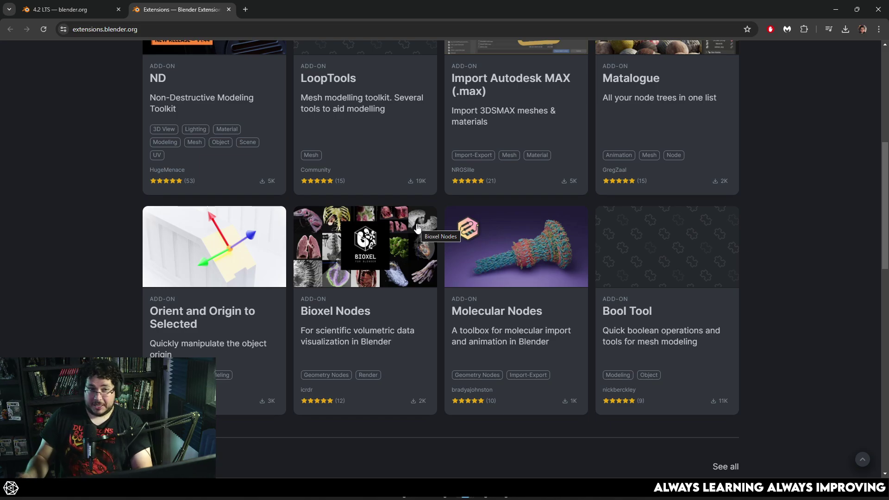
pyautogui.click(83, 9)
# Step: Scroll the 4.2 release notes through the Extensions Platform, Manage Extensions and drag-and-drop sections
pyautogui.scroll(-10, 280, 214)
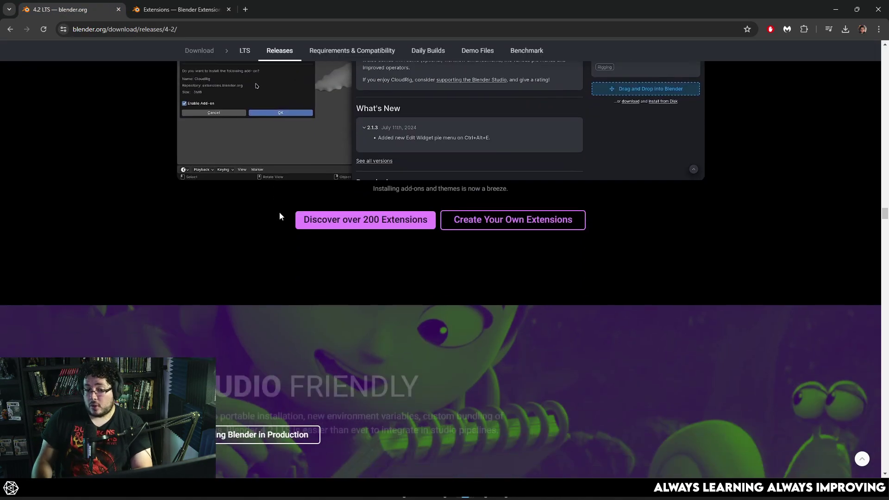
pyautogui.scroll(3, 341, 287)
pyautogui.scroll(12, 346, 291)
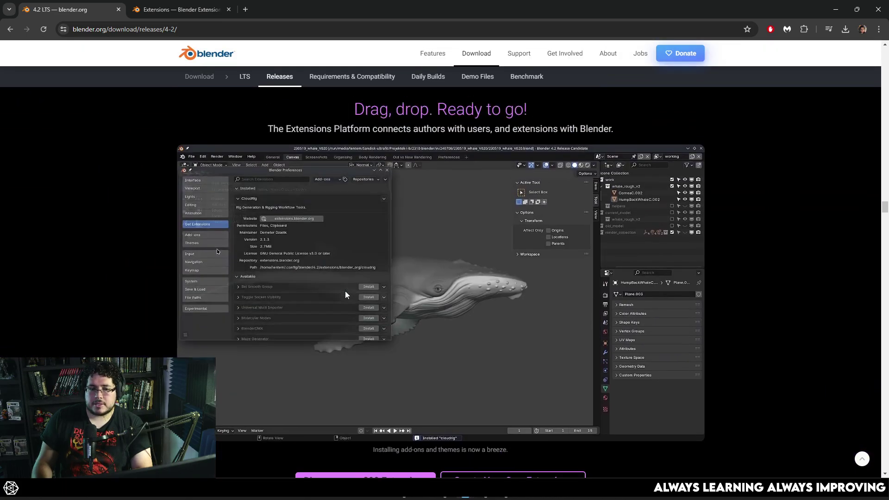
pyautogui.scroll(-12, 345, 291)
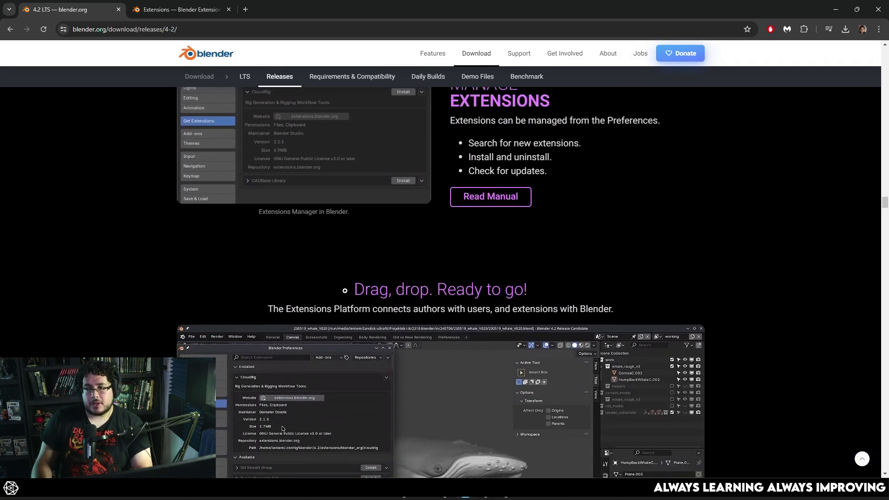
pyautogui.scroll(-9, 346, 290)
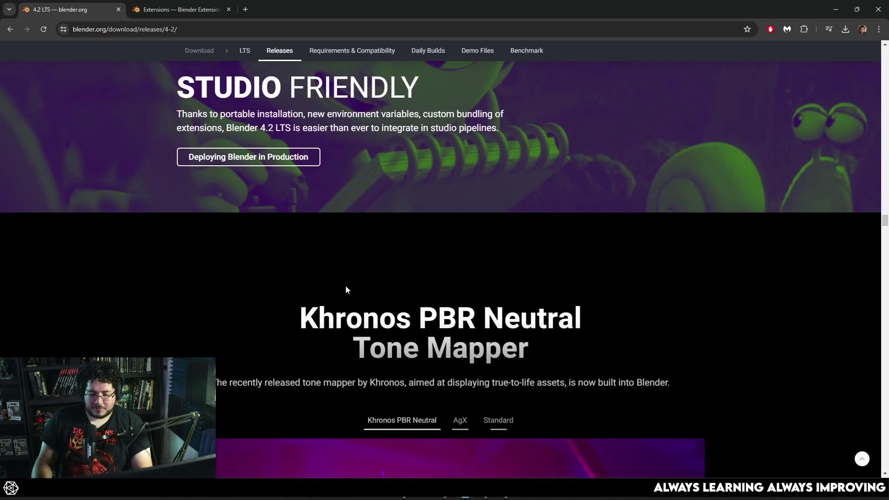
pyautogui.scroll(2, 347, 287)
pyautogui.scroll(18, 346, 287)
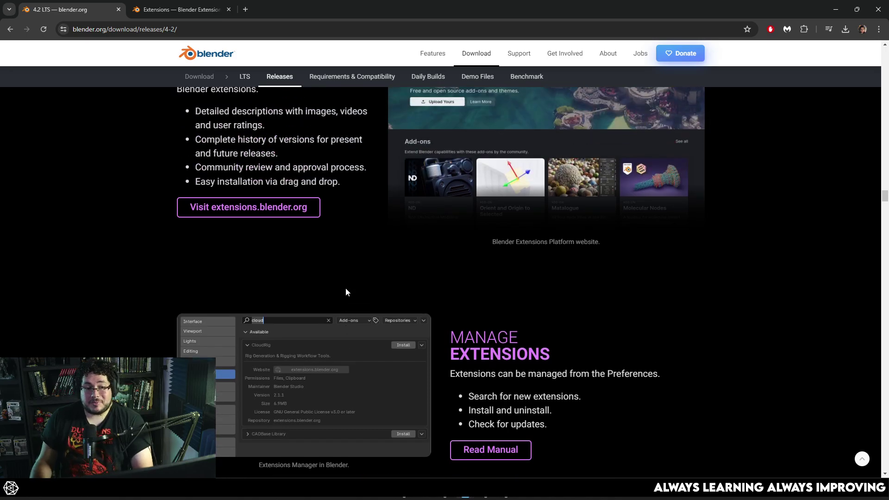
# Step: Settle on the extensions' Stay Up-to-Date and Work Offline sections
pyautogui.scroll(3, 346, 291)
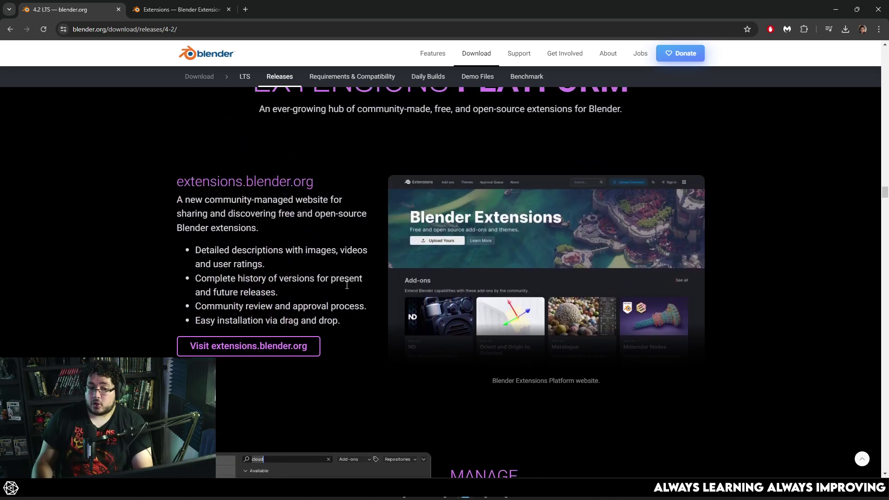
pyautogui.scroll(-5, 371, 298)
pyautogui.scroll(-3, 442, 288)
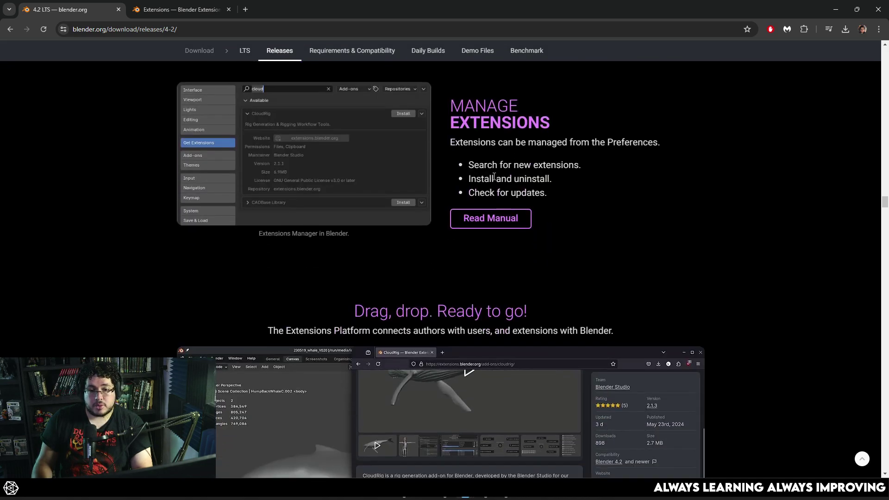
pyautogui.scroll(-6, 250, 250)
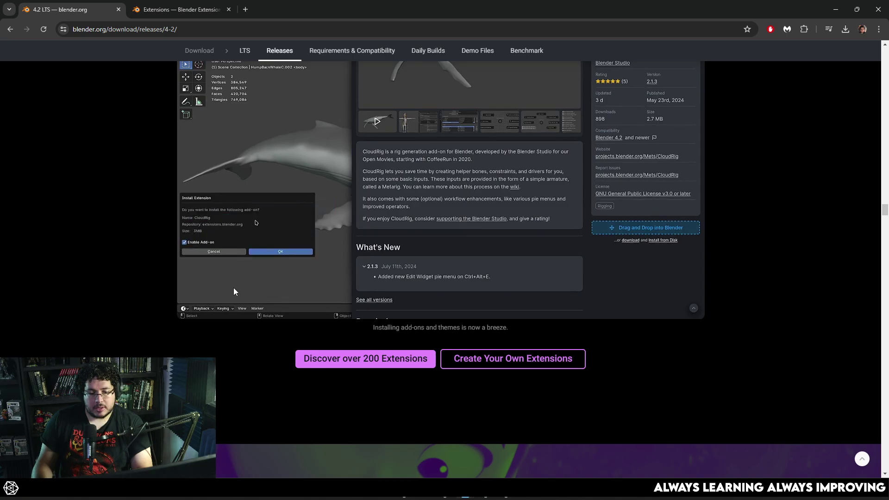
pyautogui.scroll(15, 242, 274)
pyautogui.scroll(1, 296, 276)
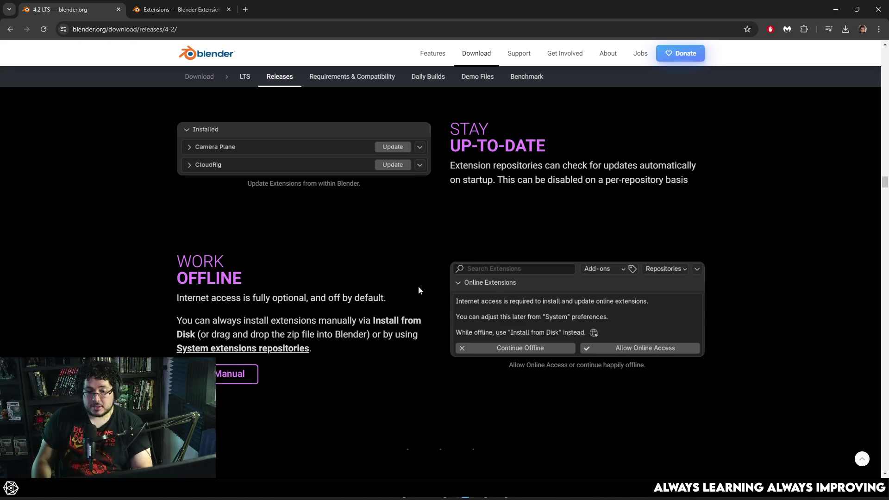
# Step: Scroll from Work Offline back through the Extensions Platform and Manage Extensions sections
pyautogui.scroll(1, 352, 265)
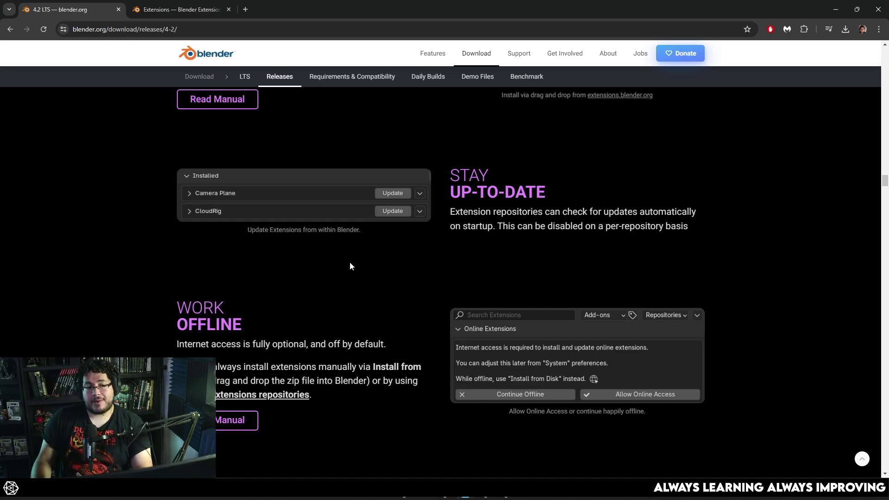
pyautogui.scroll(-7, 350, 262)
pyautogui.scroll(4, 250, 233)
pyautogui.scroll(3, 250, 233)
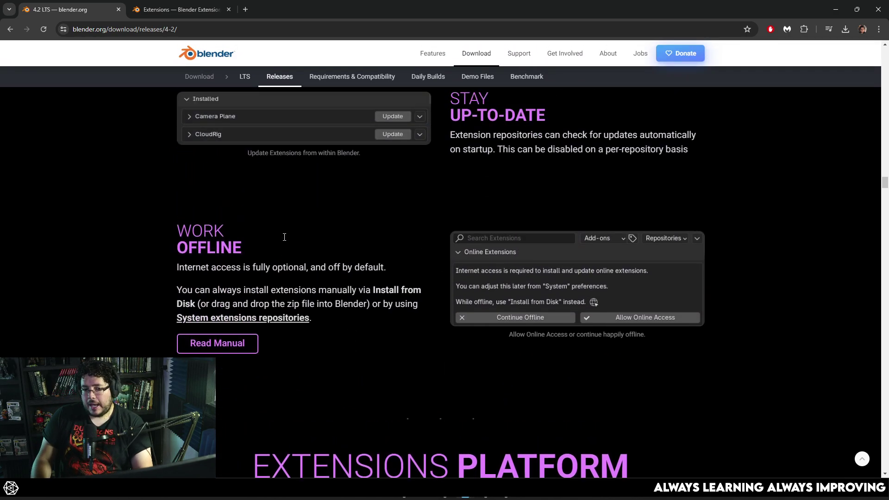
pyautogui.scroll(-6, 299, 290)
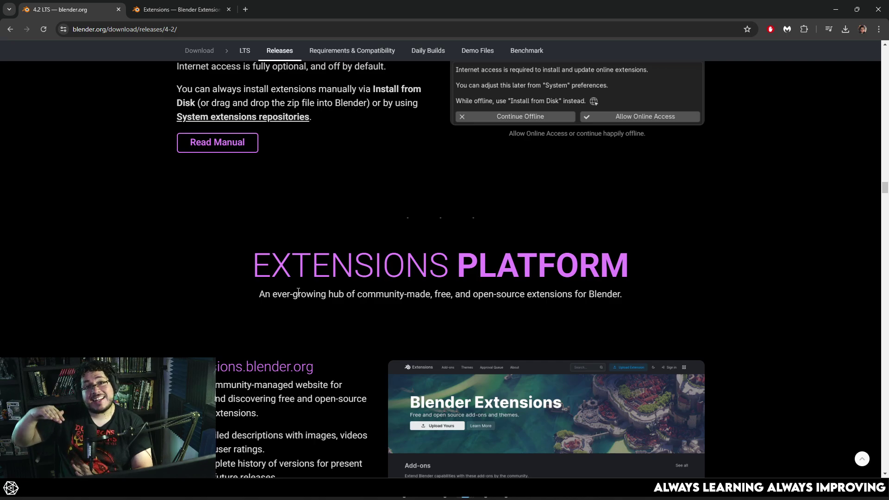
pyautogui.scroll(-4, 298, 291)
pyautogui.scroll(1, 233, 274)
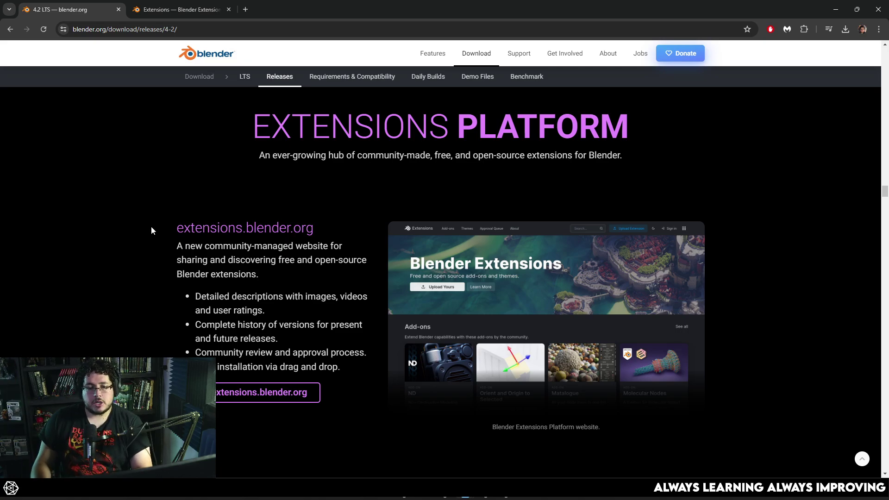
# Step: Scroll down to the 'Drag, drop. Ready to go!' CloudRig demo and the extension links
pyautogui.scroll(-2, 151, 231)
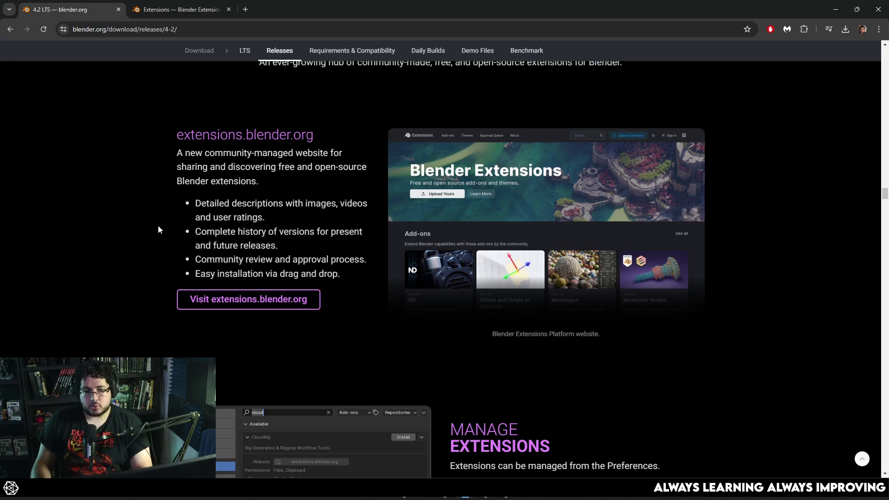
pyautogui.scroll(-3, 158, 225)
pyautogui.scroll(-1, 394, 233)
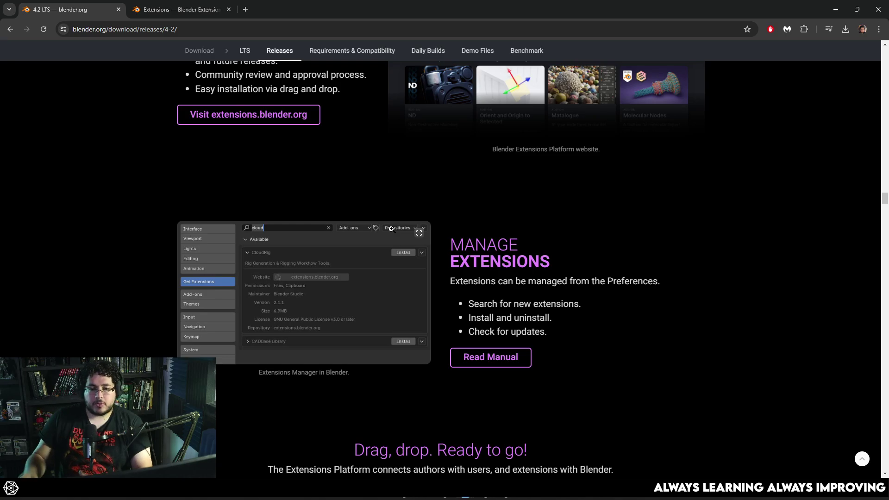
pyautogui.scroll(-12, 505, 188)
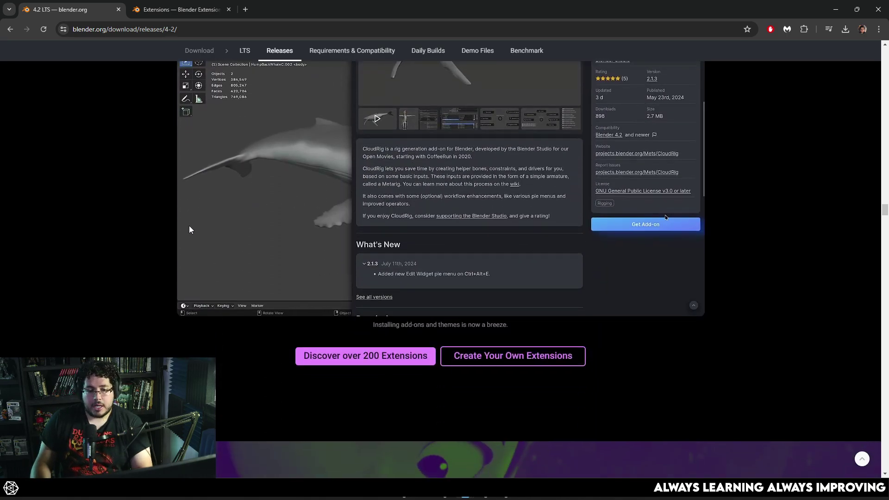
pyautogui.scroll(-15, 189, 229)
# Step: Read past the Khronos PBR Neutral, Polyline and Complete Toolset sculpting sections
pyautogui.scroll(1, 482, 184)
pyautogui.scroll(-12, 386, 148)
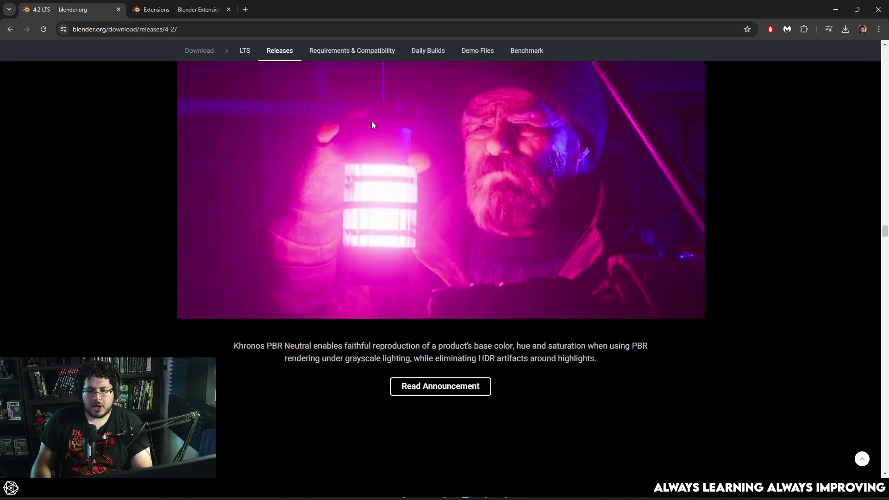
pyautogui.scroll(-4, 481, 176)
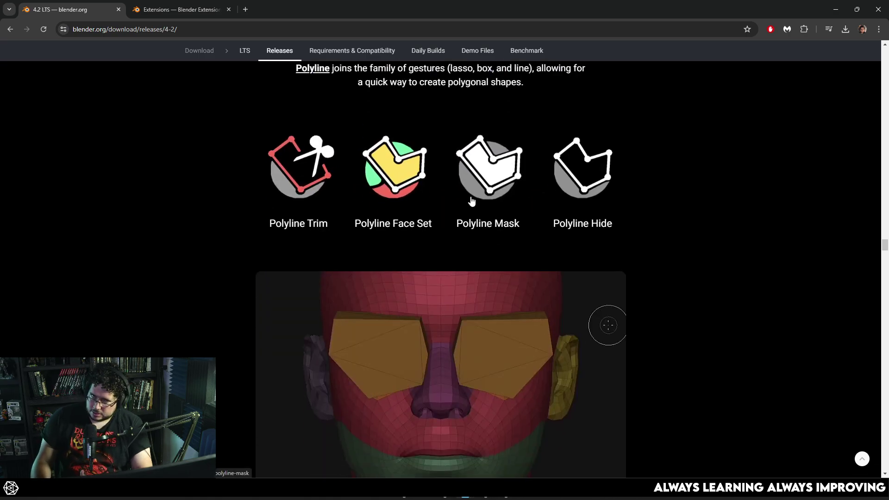
pyautogui.scroll(-8, 471, 200)
pyautogui.scroll(4, 494, 149)
pyautogui.scroll(-8, 283, 183)
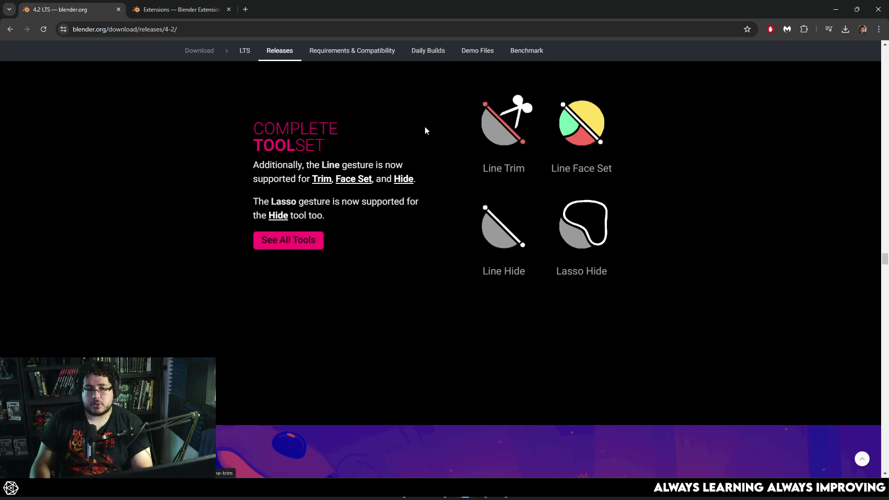
# Step: Read through Enter the Matrix, Point and Shoot and More Geometry Nodes, then return to the matrix nodes image
pyautogui.scroll(-13, 426, 135)
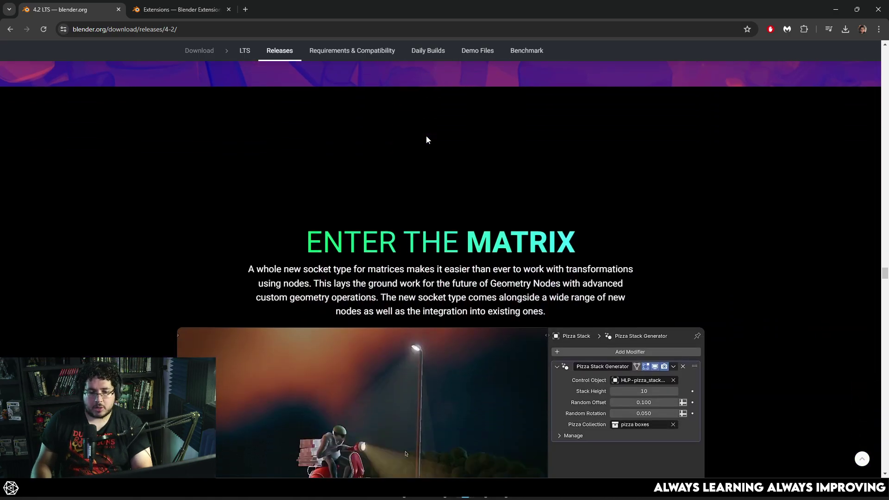
pyautogui.scroll(-18, 427, 140)
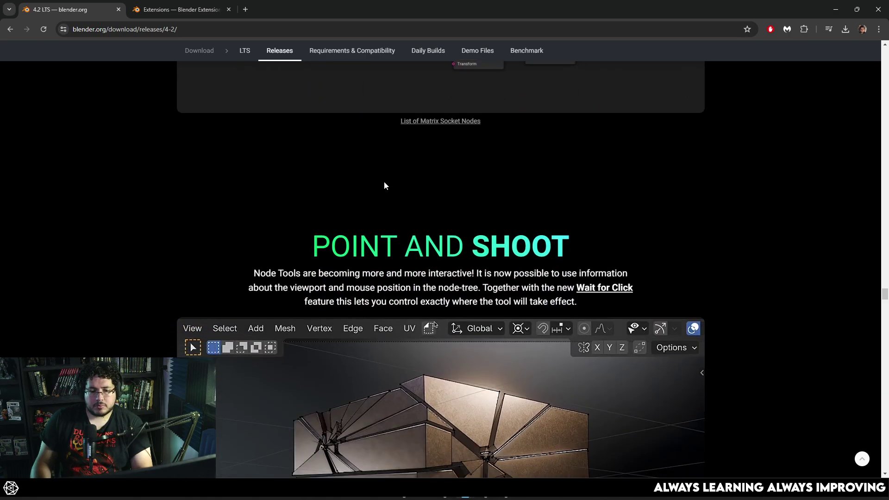
pyautogui.scroll(-20, 379, 149)
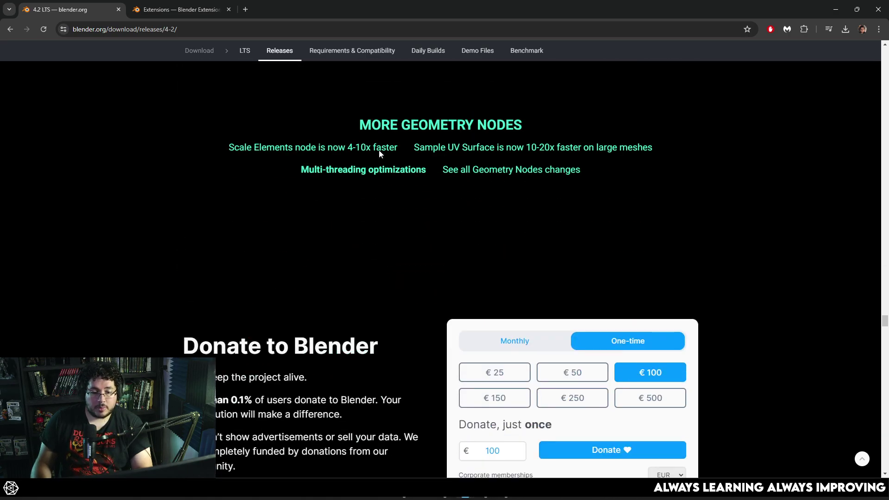
pyautogui.scroll(-8, 379, 153)
pyautogui.scroll(8, 376, 153)
pyautogui.scroll(15, 376, 157)
pyautogui.scroll(-8, 585, 243)
pyautogui.scroll(1, 667, 350)
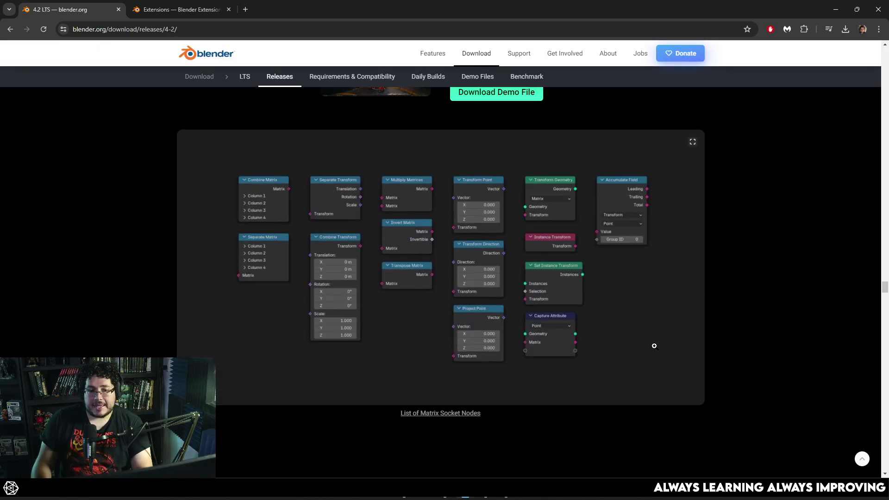
# Step: Jump back to the 'Dive in.' hero at the top of the 4.2 LTS page
pyautogui.click(867, 457)
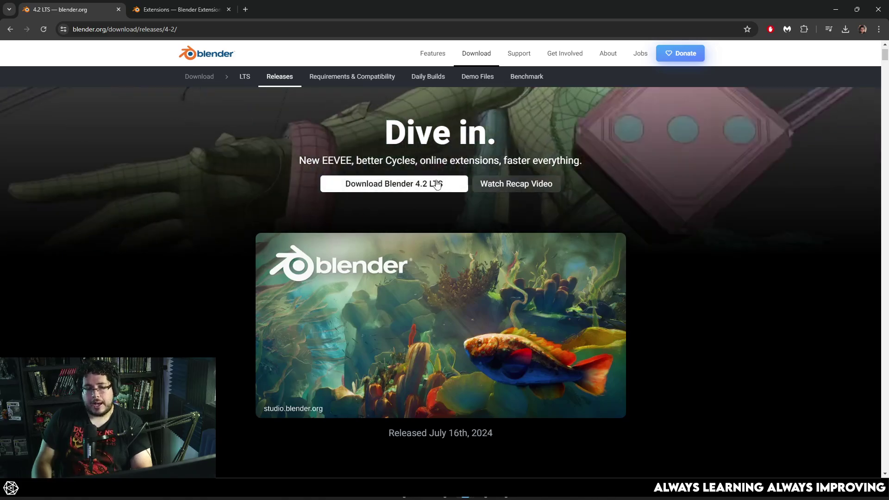
# Step: Scroll past the Showcase Reel and Sunsational Lighting to SSSuperb Scattering and Turn Up the Volume
pyautogui.scroll(-2, 294, 221)
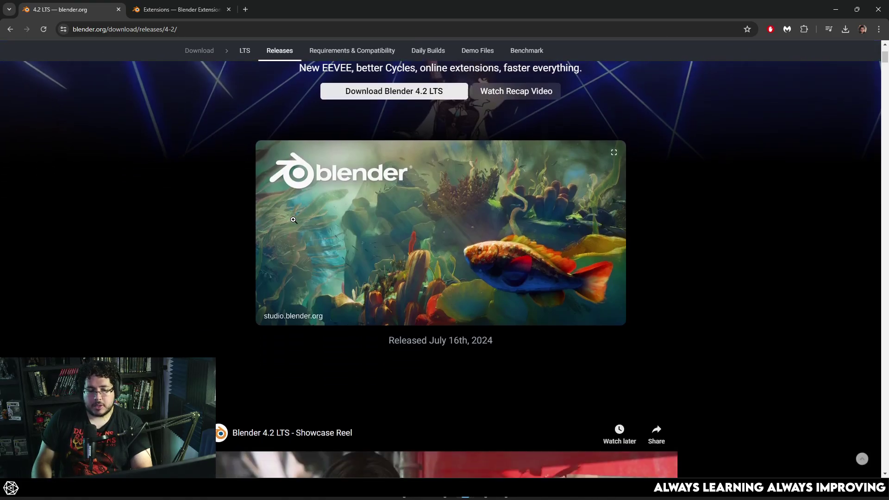
pyautogui.scroll(-2, 293, 216)
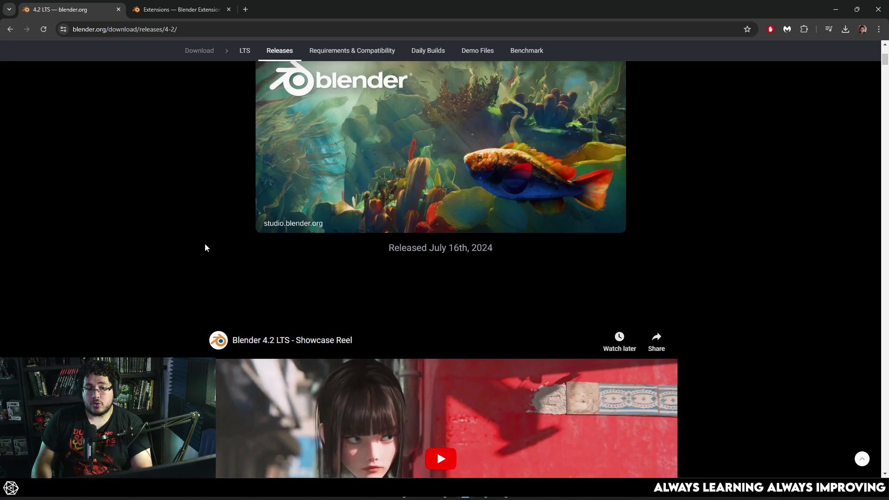
pyautogui.scroll(2, 204, 247)
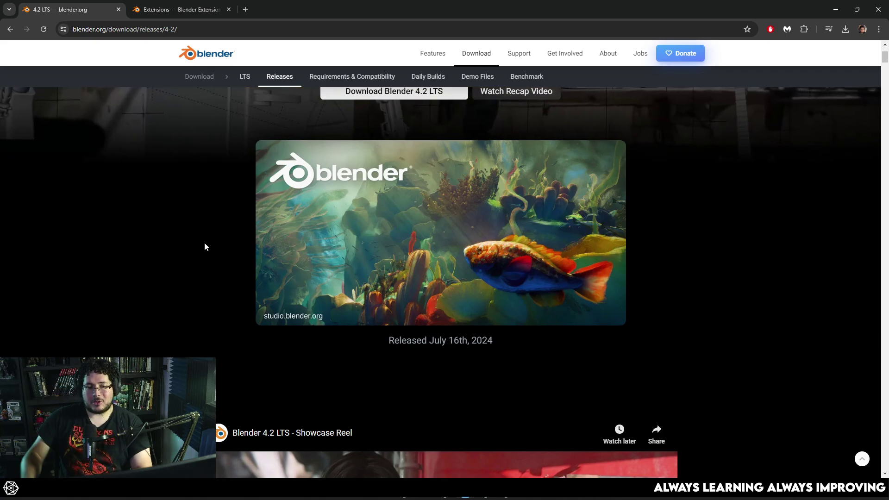
pyautogui.scroll(-5, 204, 250)
pyautogui.scroll(-15, 204, 259)
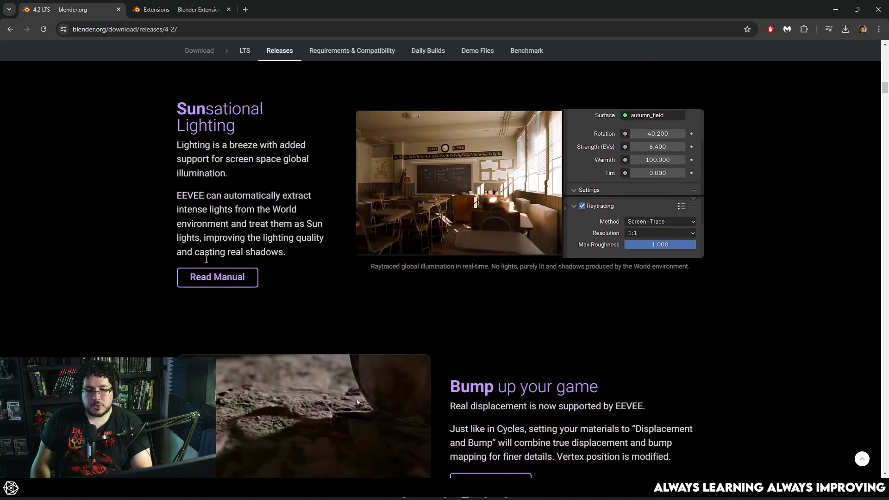
pyautogui.scroll(5, 206, 261)
pyautogui.scroll(-15, 207, 263)
pyautogui.scroll(5, 185, 293)
pyautogui.scroll(-4, 194, 295)
pyautogui.scroll(-4, 193, 295)
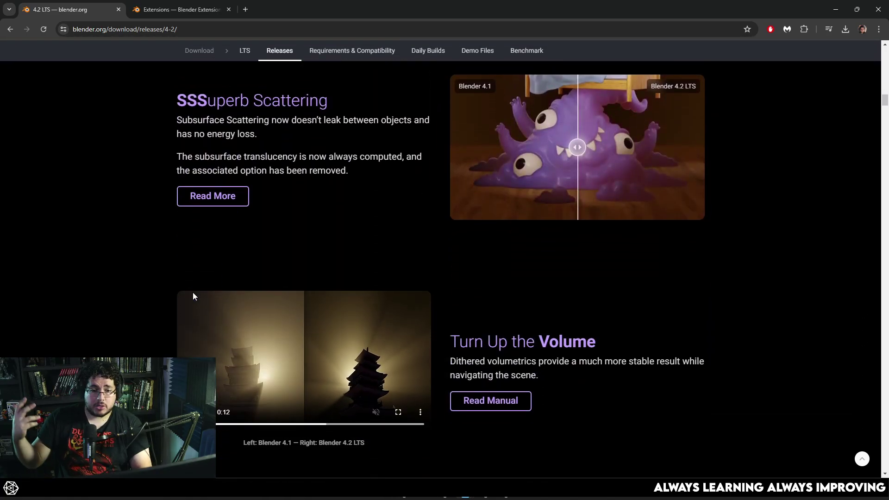